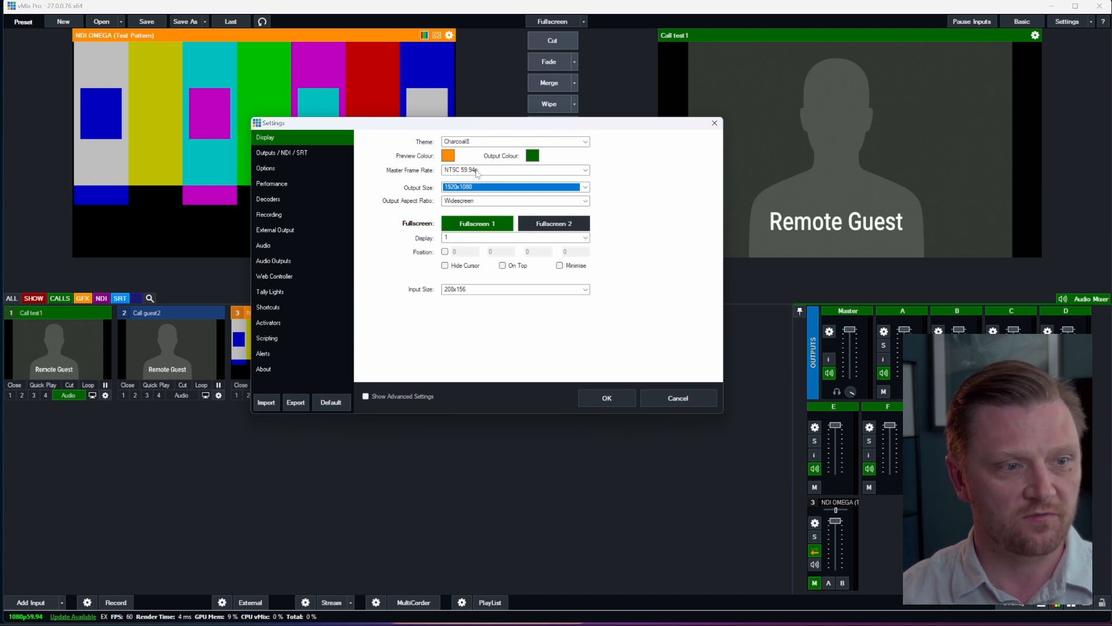
Step: Set the master frame rate to NTSC 59.94p and apply the display settings
click(477, 172)
click(510, 234)
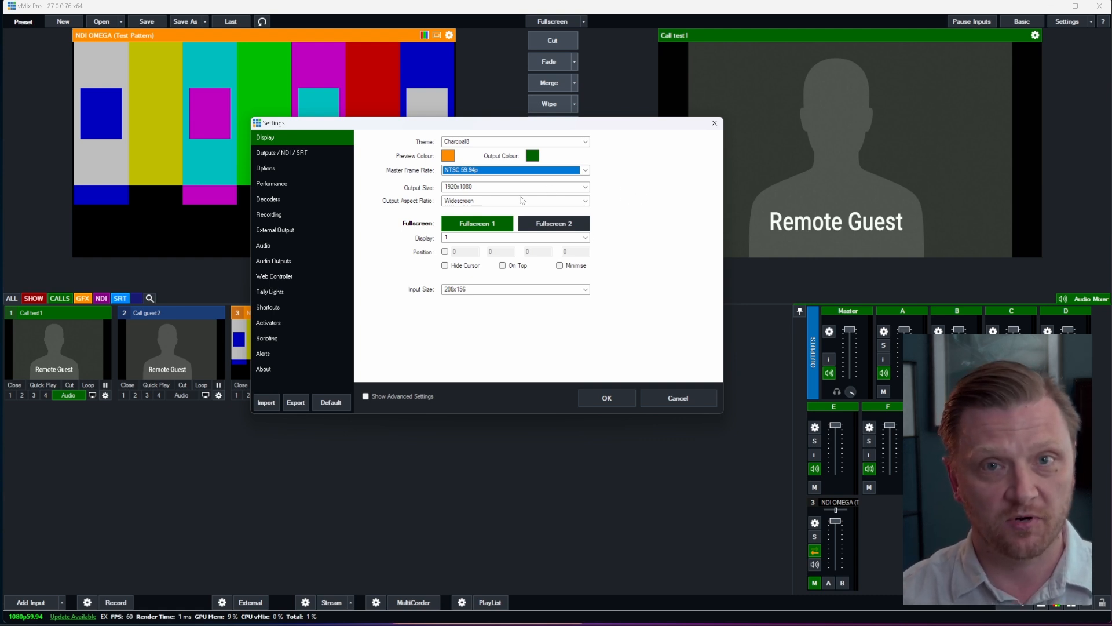
click(589, 399)
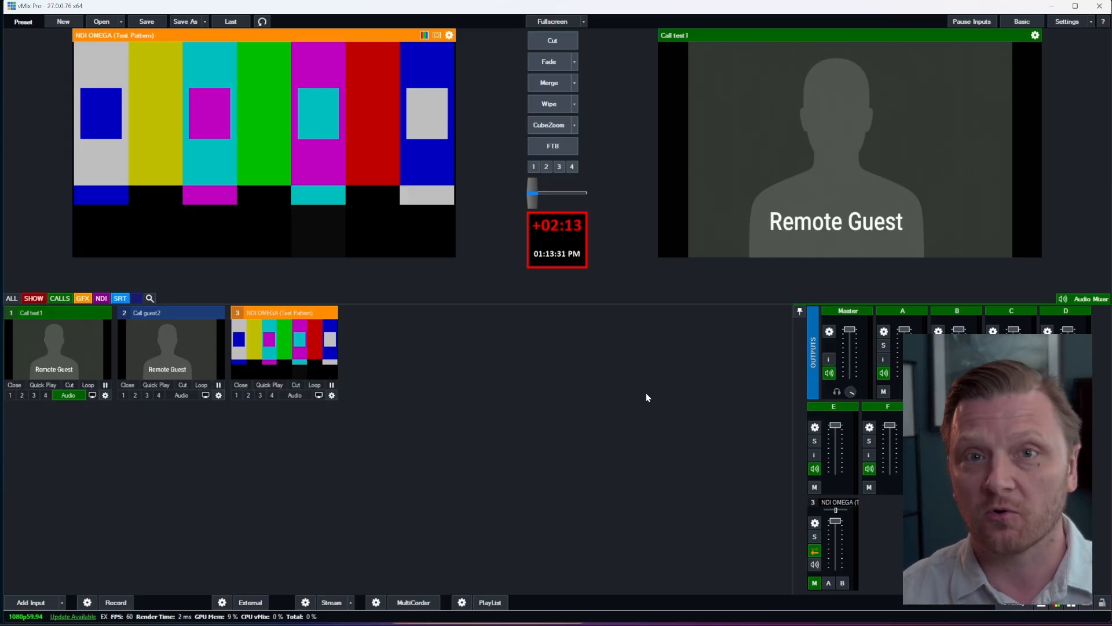
Step: Try to start the MultiCorder
click(414, 603)
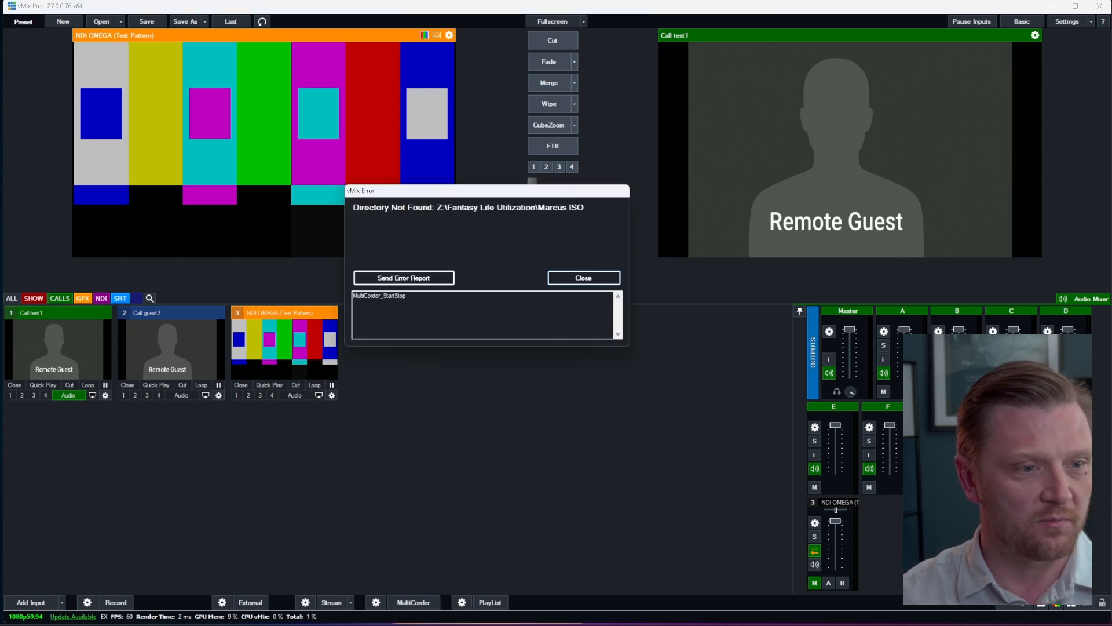
click(580, 278)
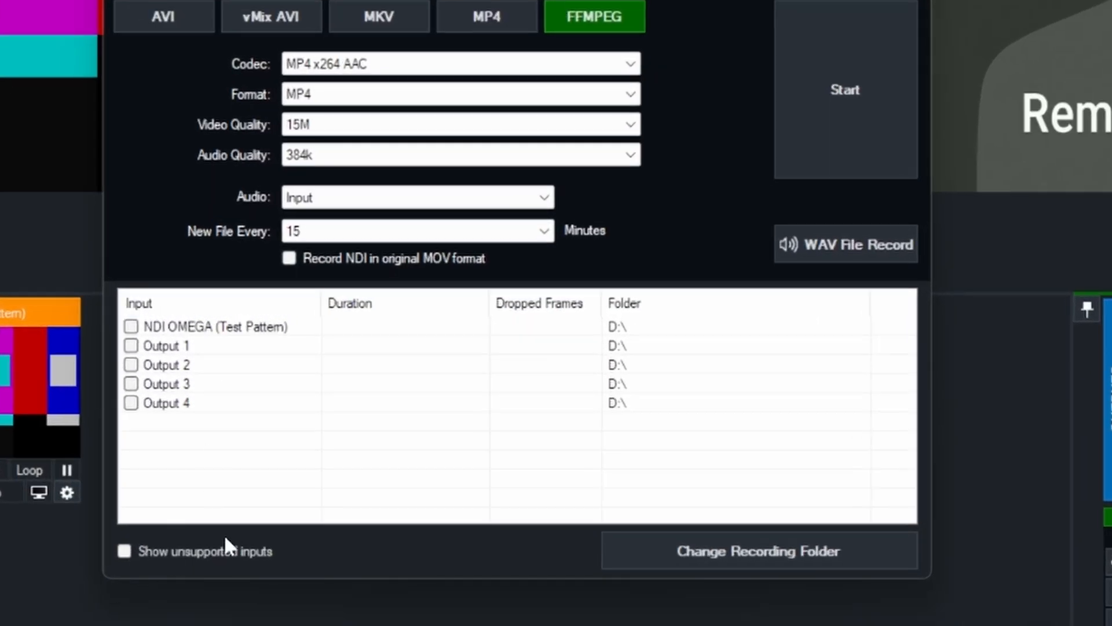
Step: Show the unsupported inputs in the MultiCorder list to view the call entries, and hide them again
click(123, 552)
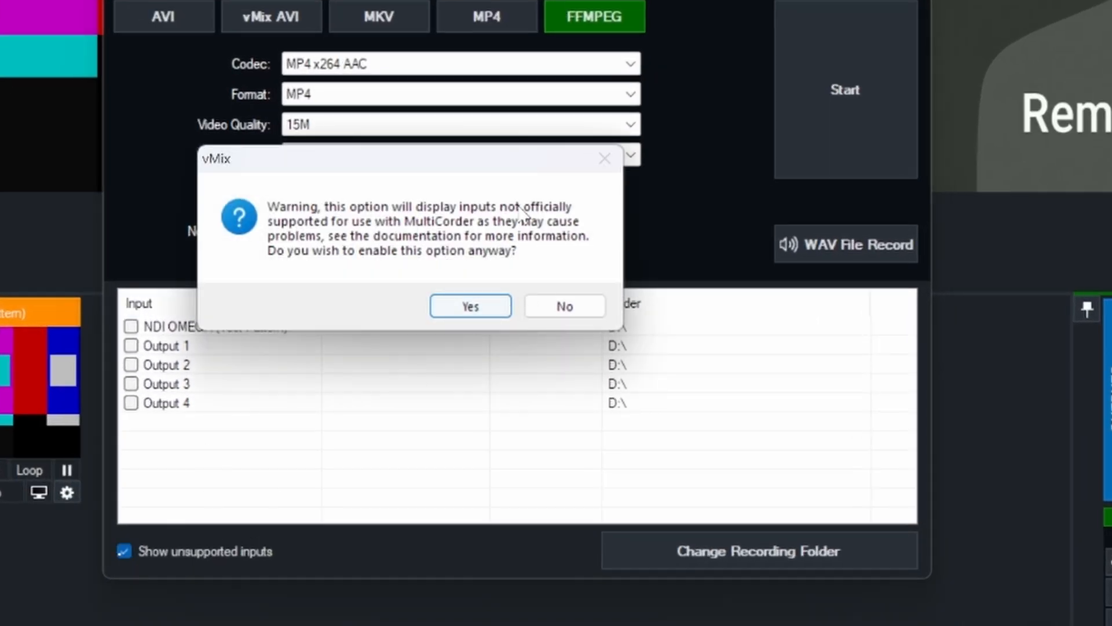
drag(431, 158, 442, 143)
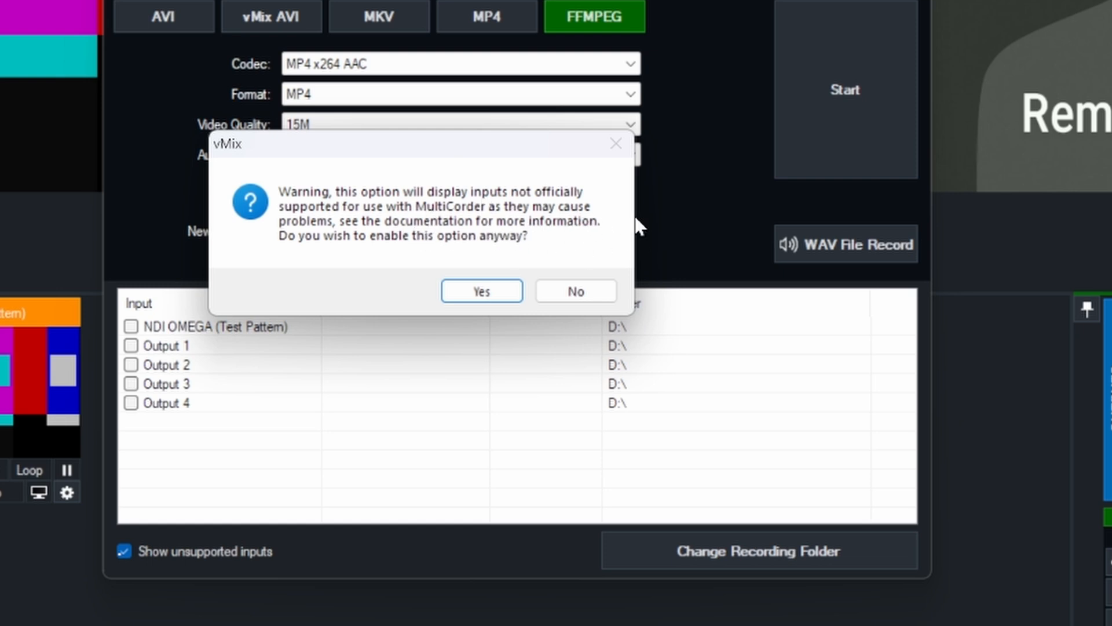
click(492, 292)
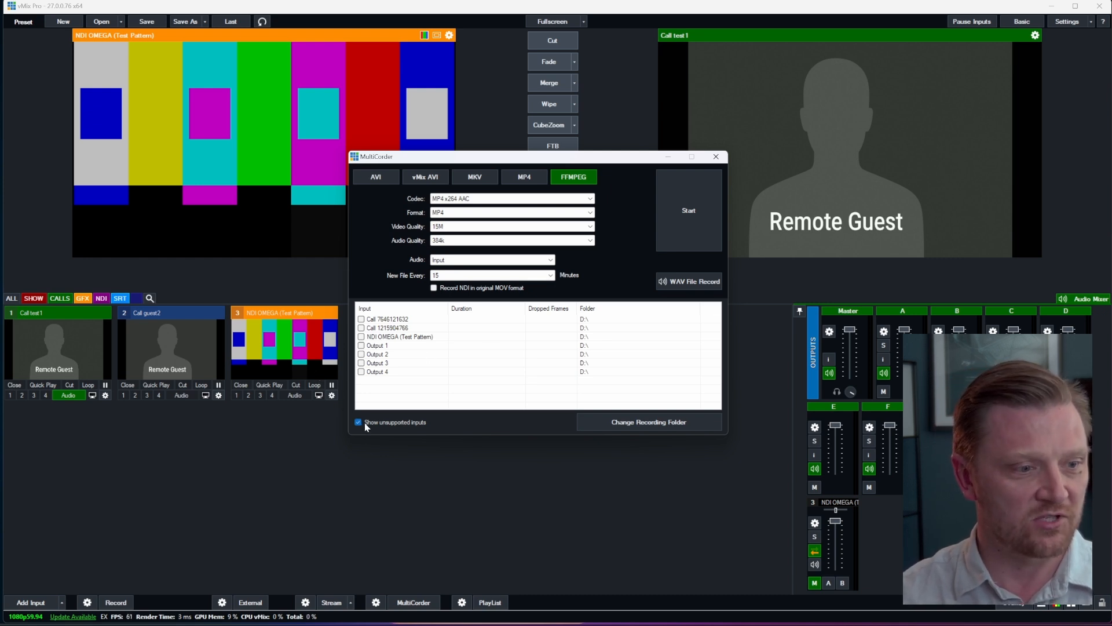
click(386, 328)
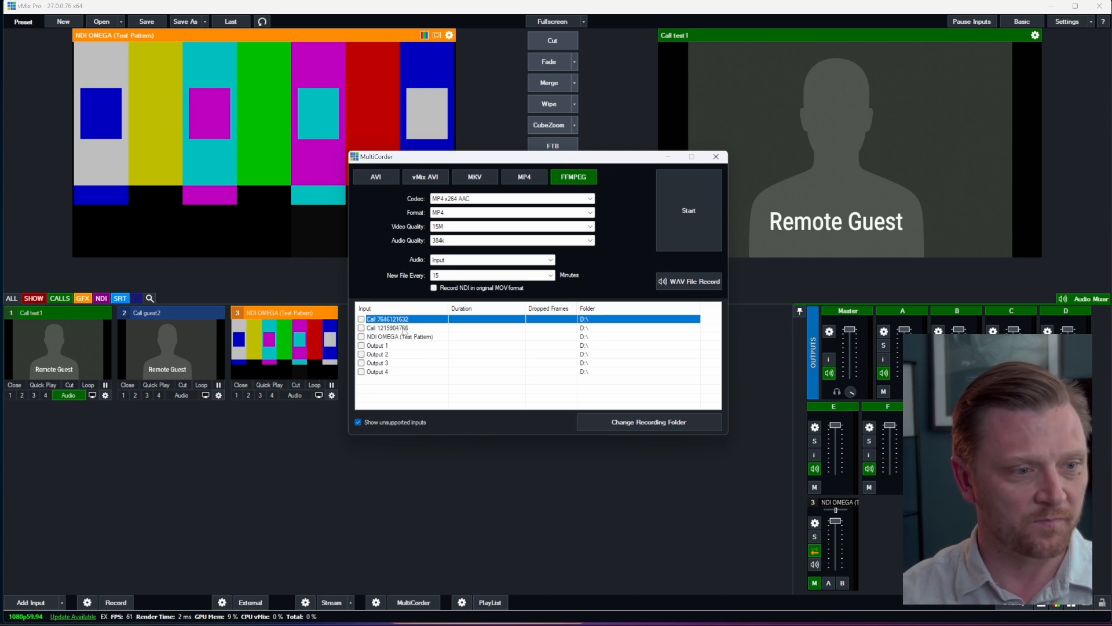
click(404, 319)
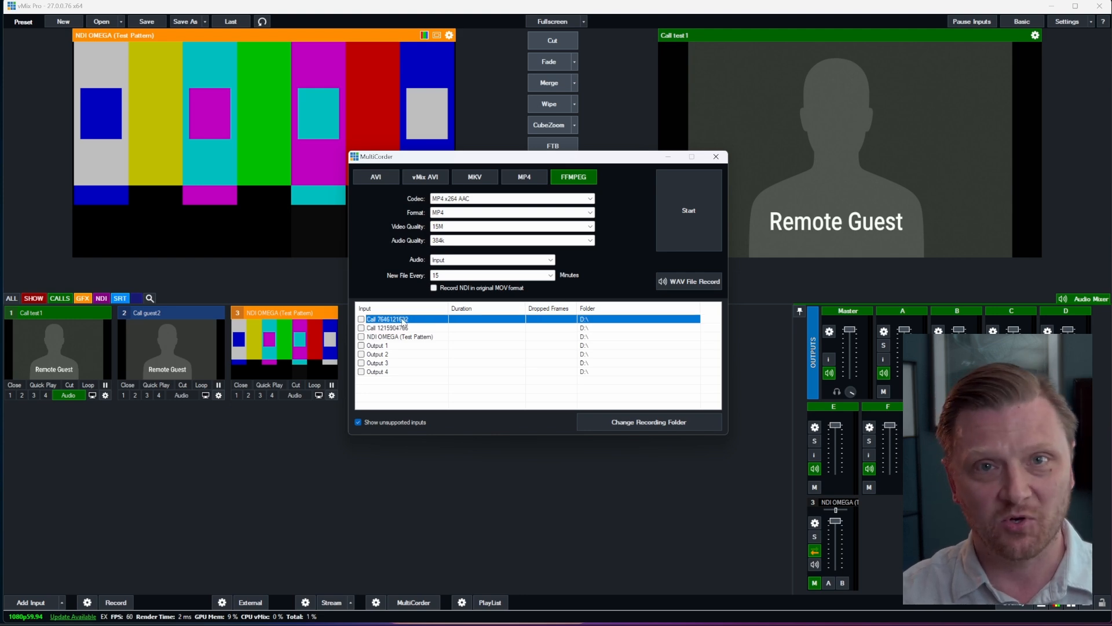
click(359, 422)
Step: Enable Output 1, Output 2, Output 3 and Output 4 for MultiCorder recording and close its settings
click(361, 327)
click(361, 336)
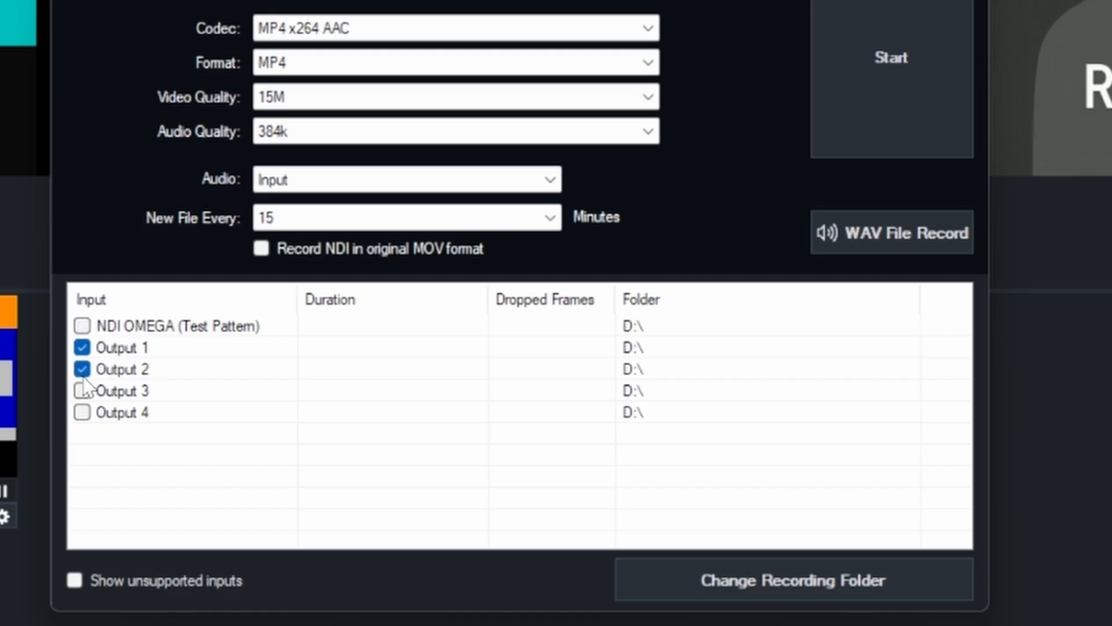
click(81, 391)
click(82, 412)
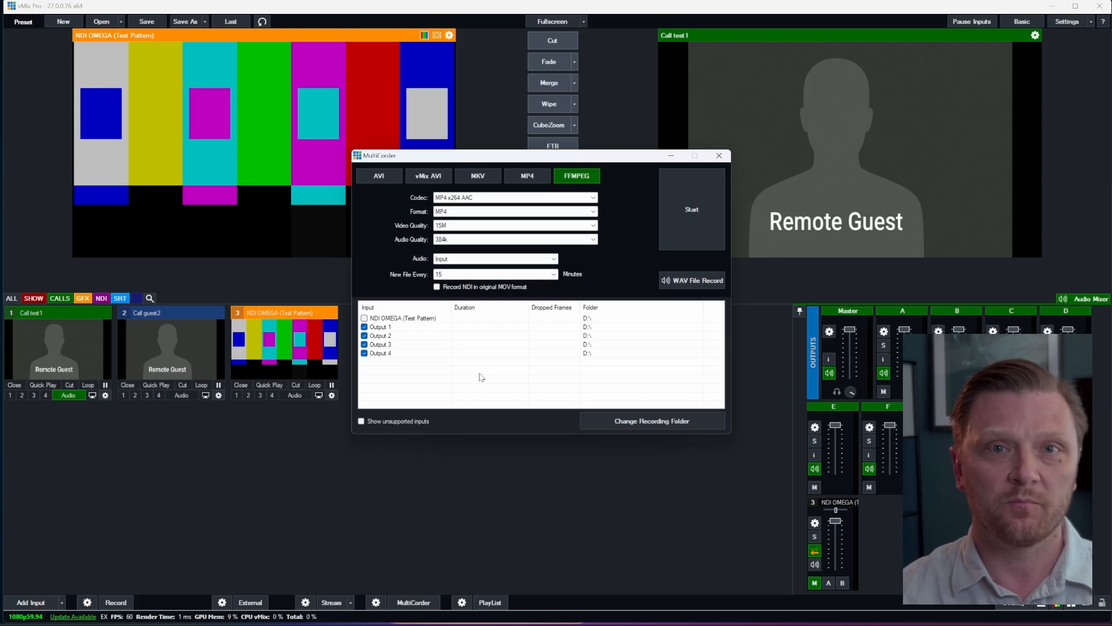
click(720, 157)
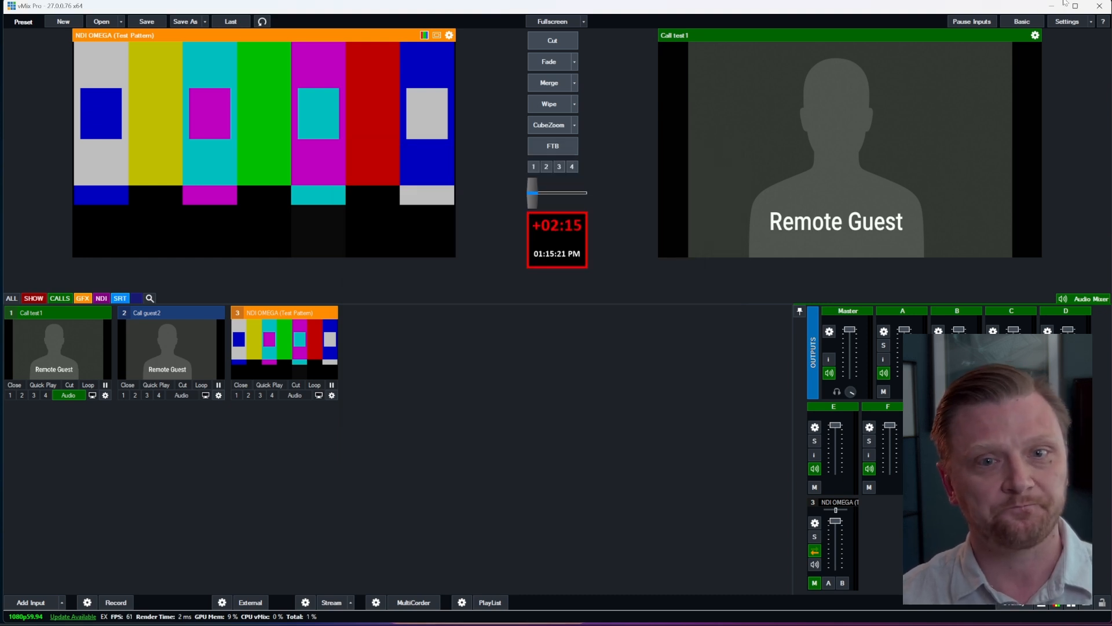
Step: Choose Input1 as the source of Output 2 in the Outputs / NDI / SRT settings
click(1075, 22)
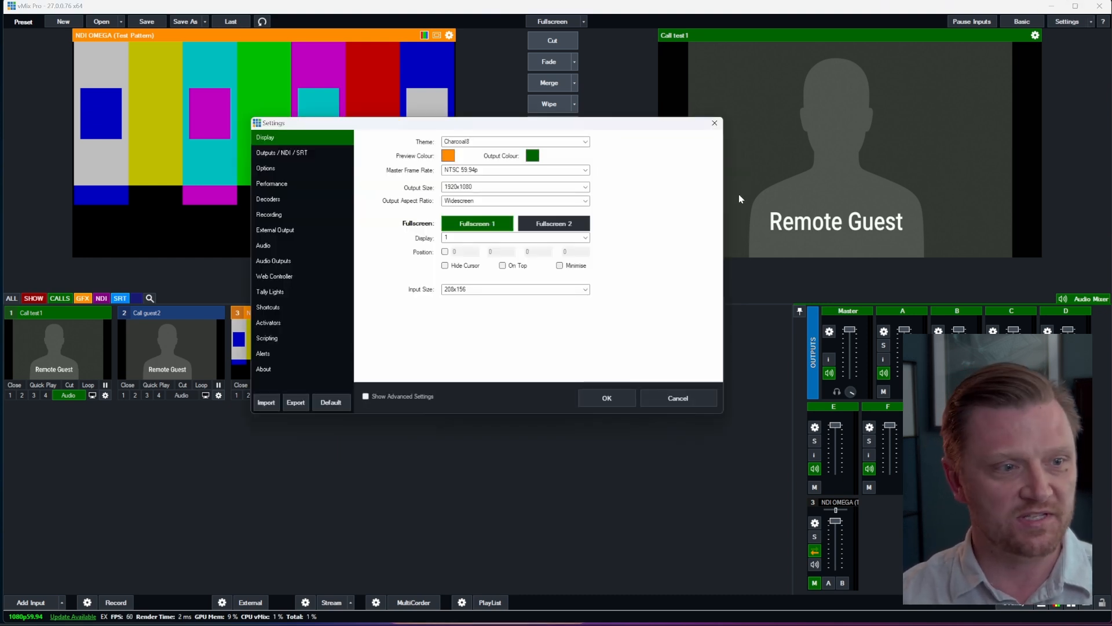
click(280, 169)
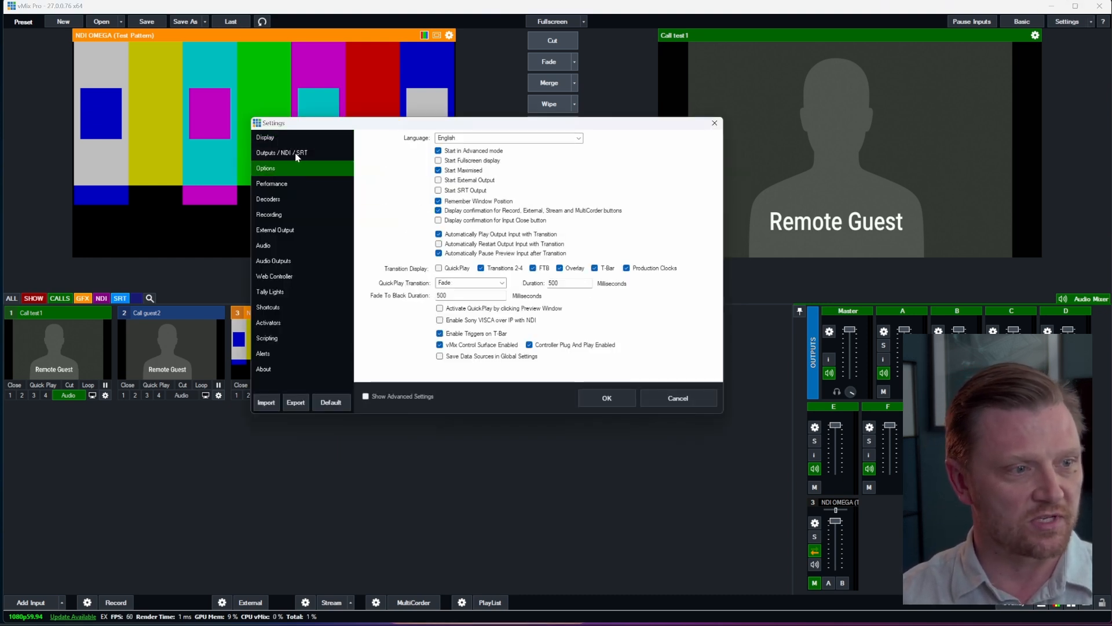
click(285, 153)
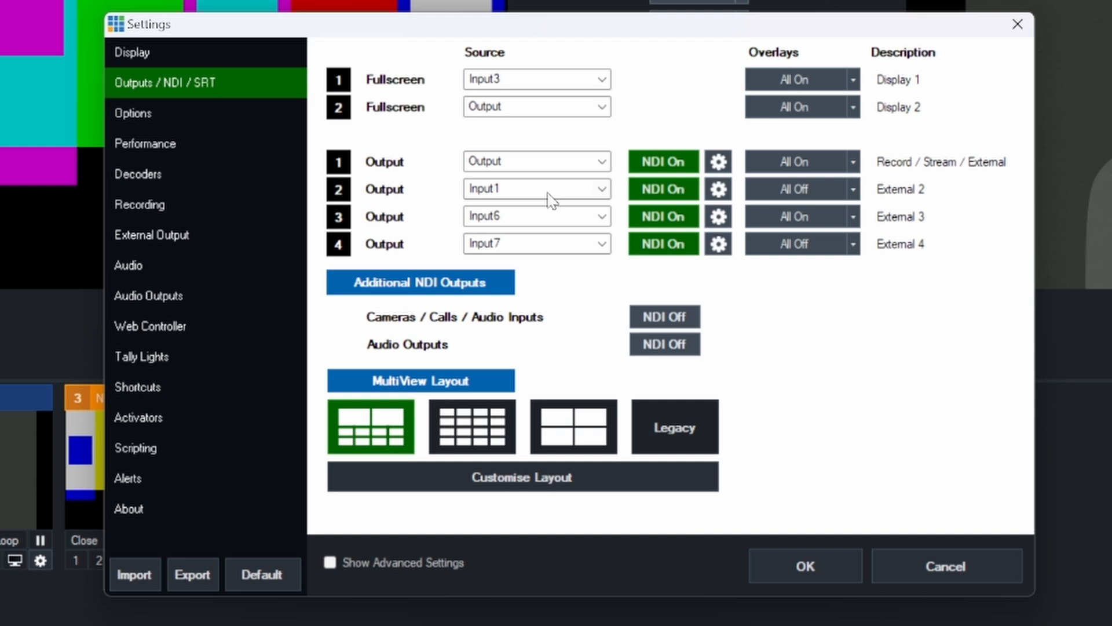
click(514, 193)
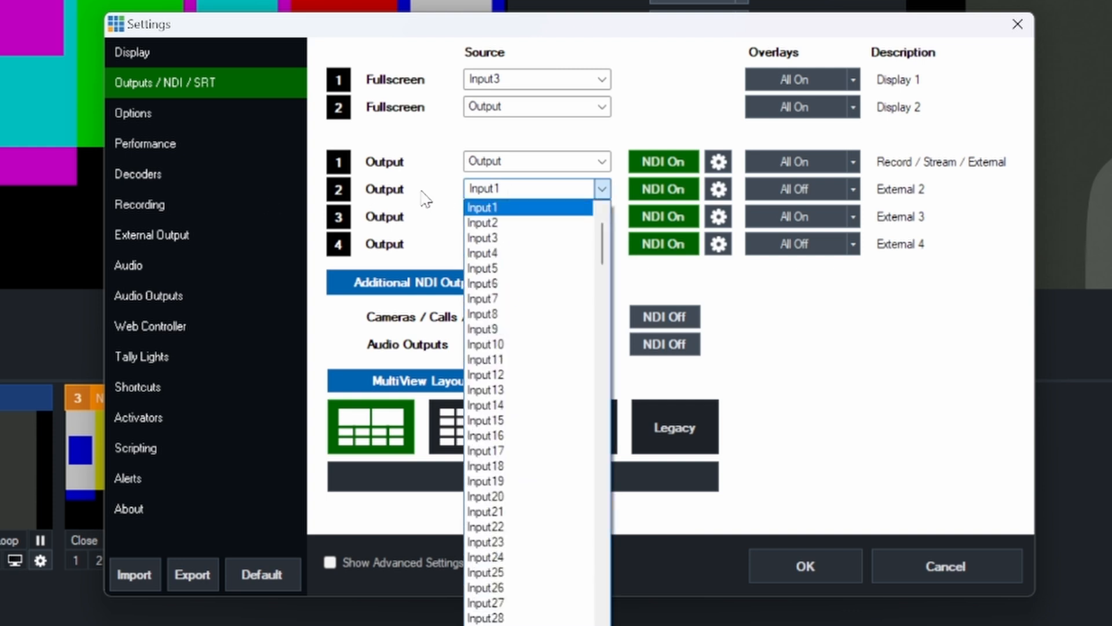
click(406, 198)
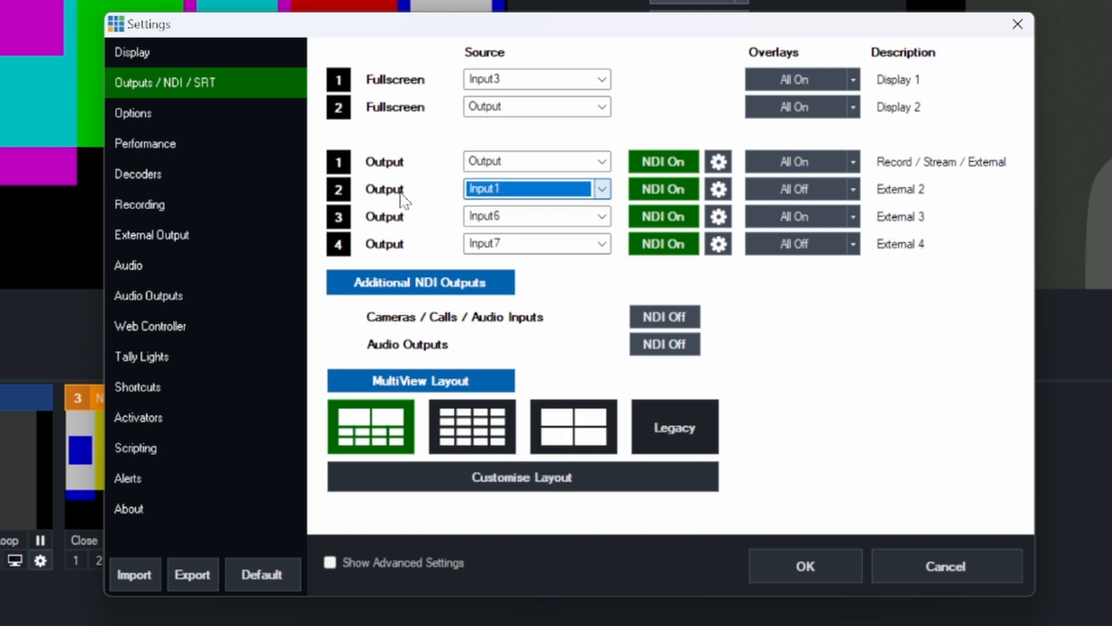
click(528, 198)
click(524, 207)
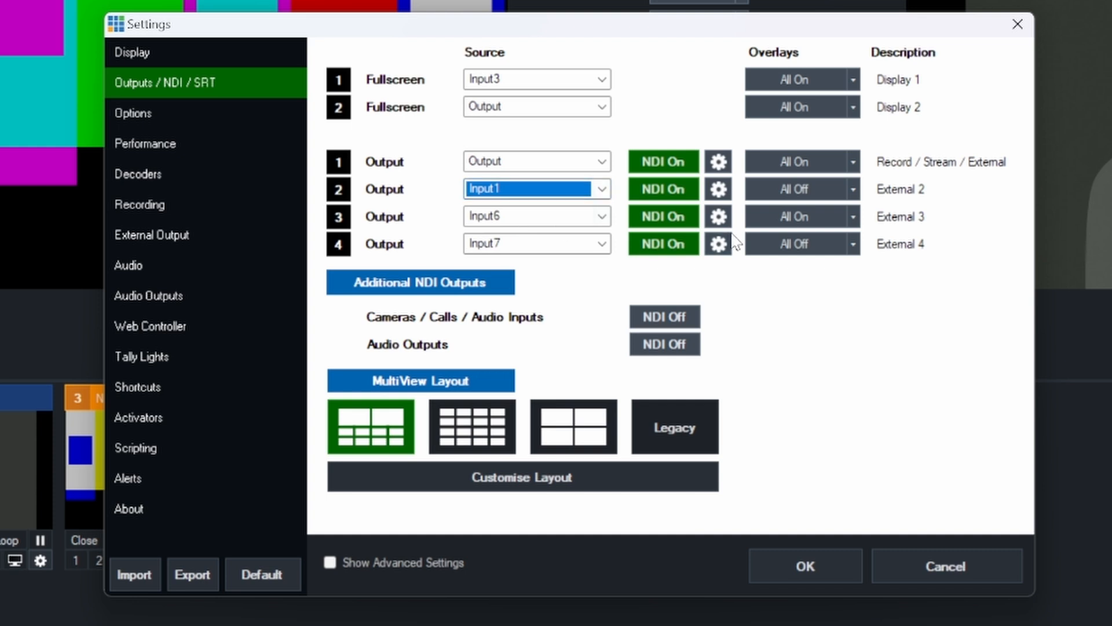
Step: Set the source of Output 3 to Input2
click(529, 219)
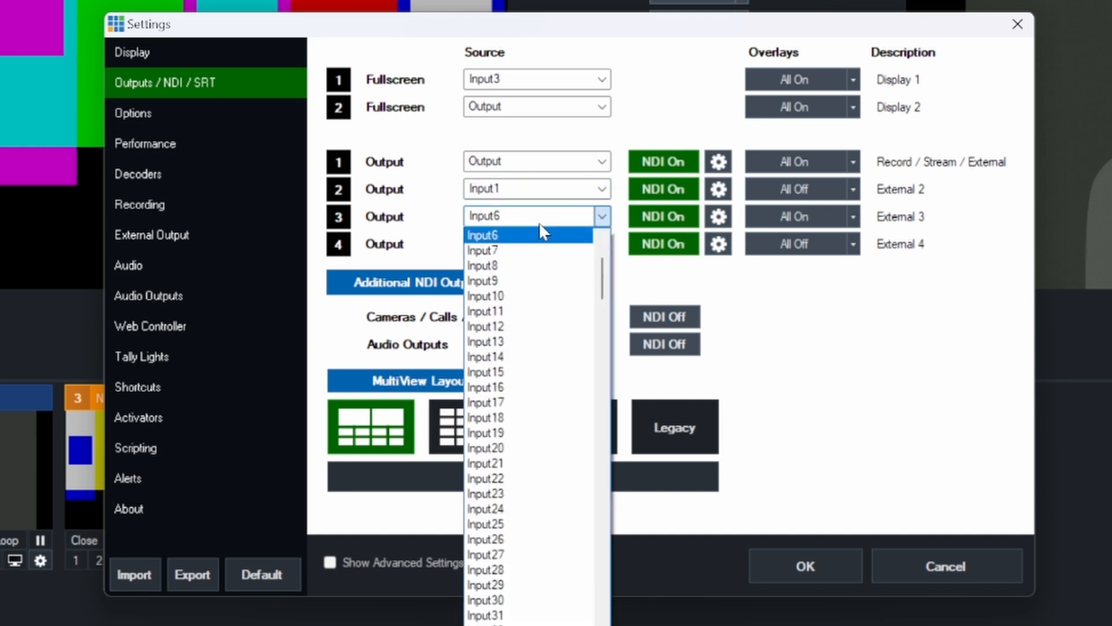
scroll(533, 243, up, 3)
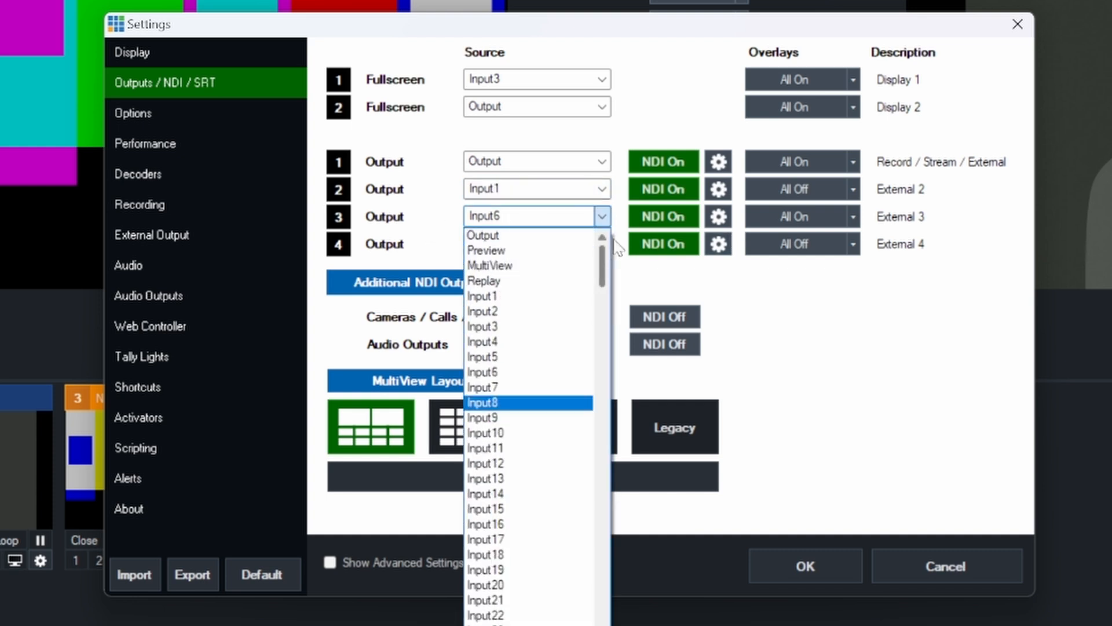
click(509, 311)
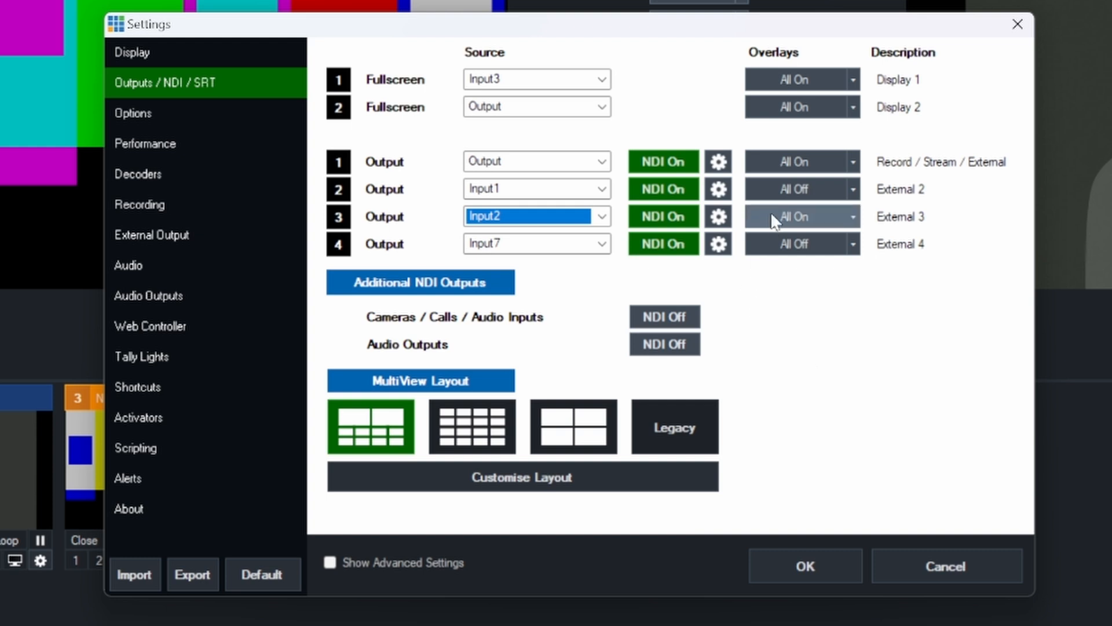
Step: Configure Output 2 with BusA as its audio channels and Default as its resolution
click(719, 189)
click(624, 68)
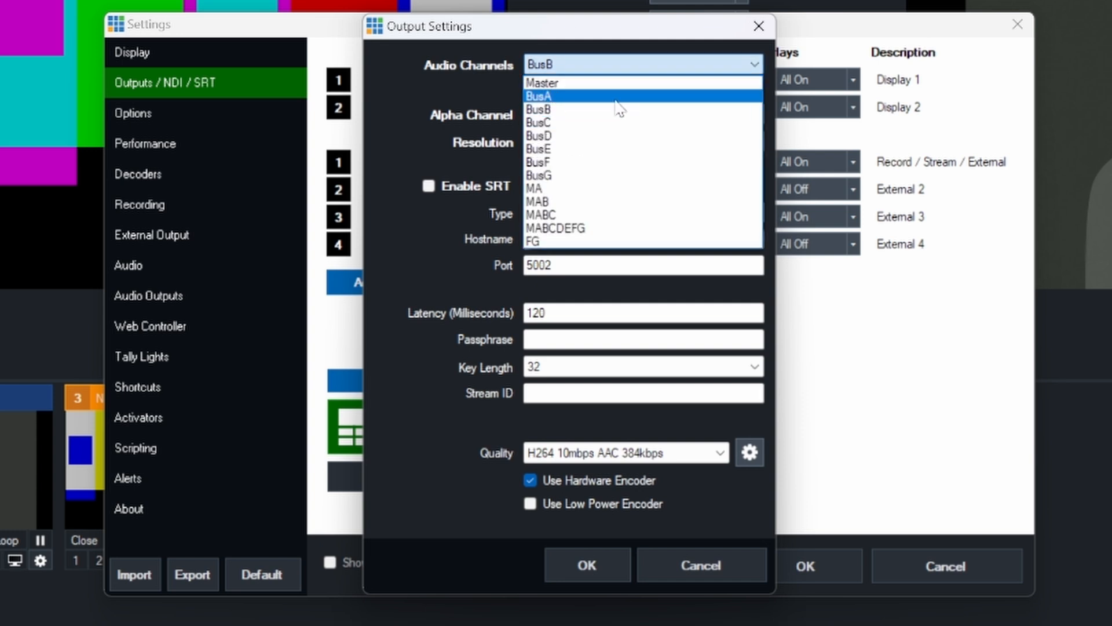
click(544, 96)
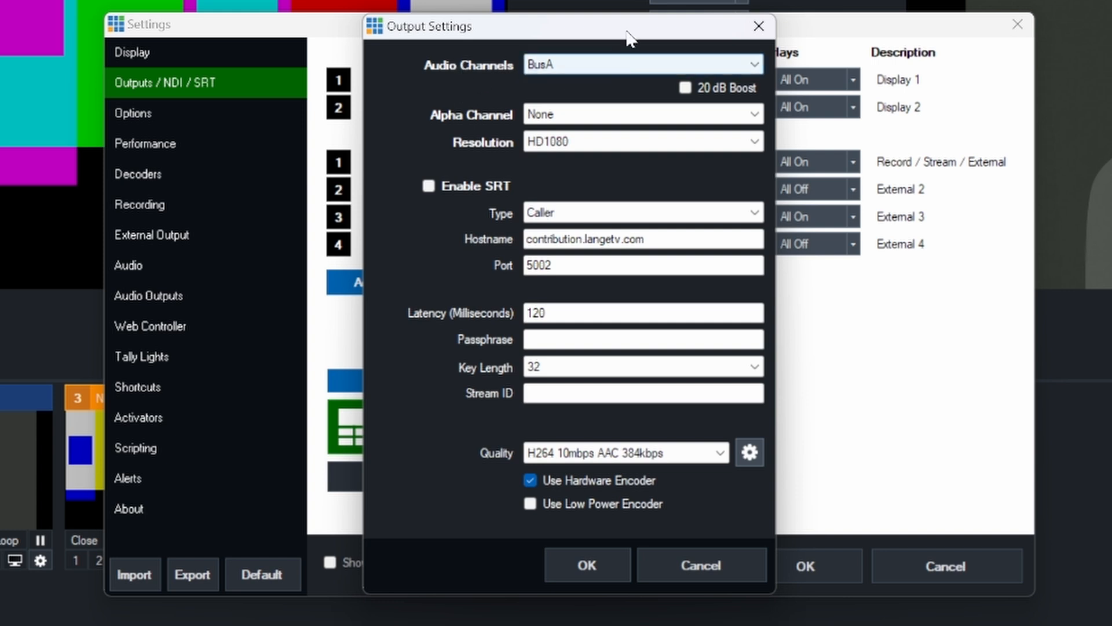
drag(629, 29, 644, 1)
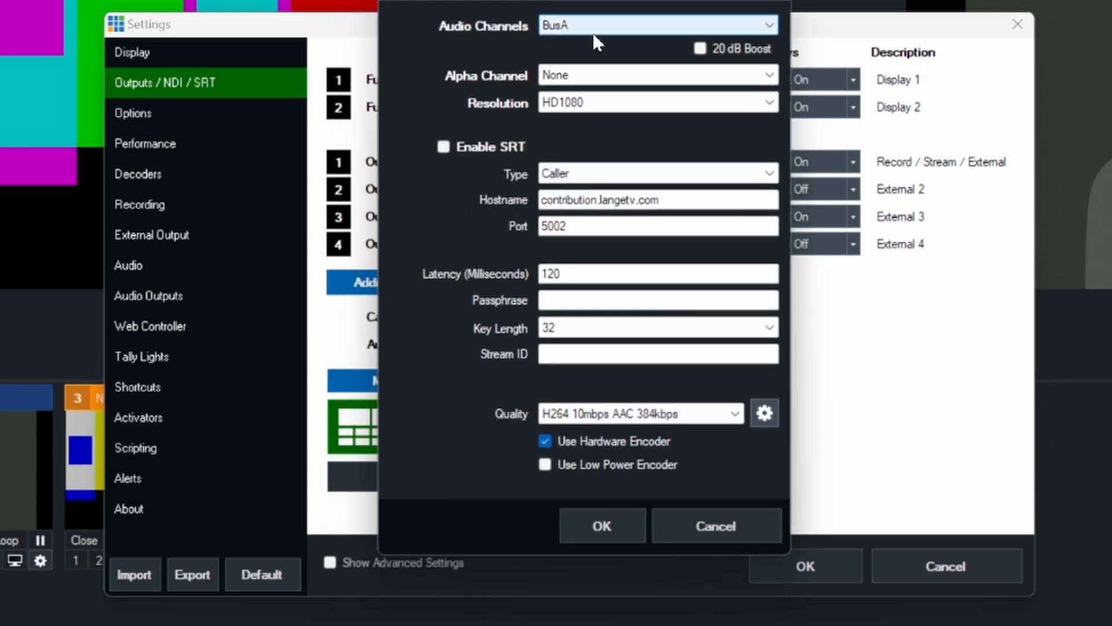
click(568, 104)
click(565, 120)
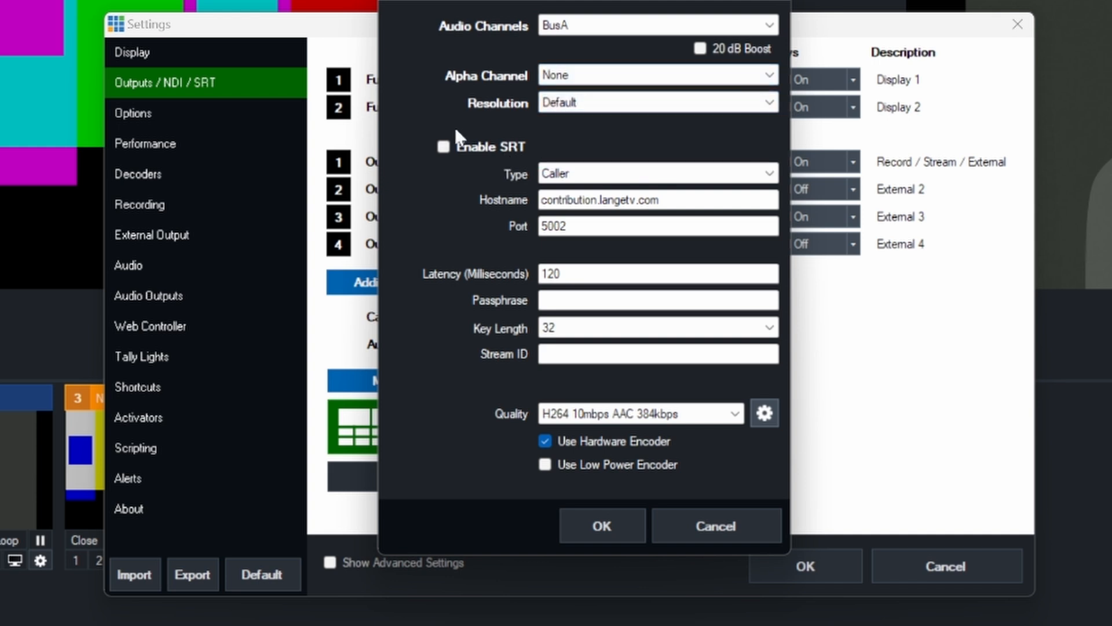
click(596, 523)
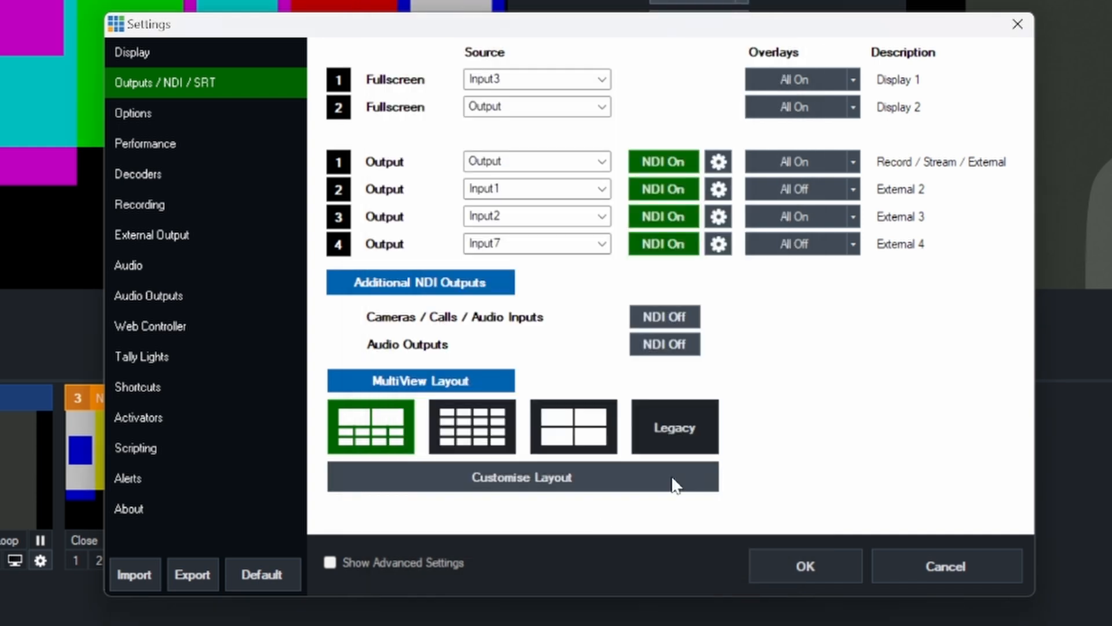
Step: Configure Output 3 with BusB audio channels and Default resolution, and apply the output settings
click(718, 216)
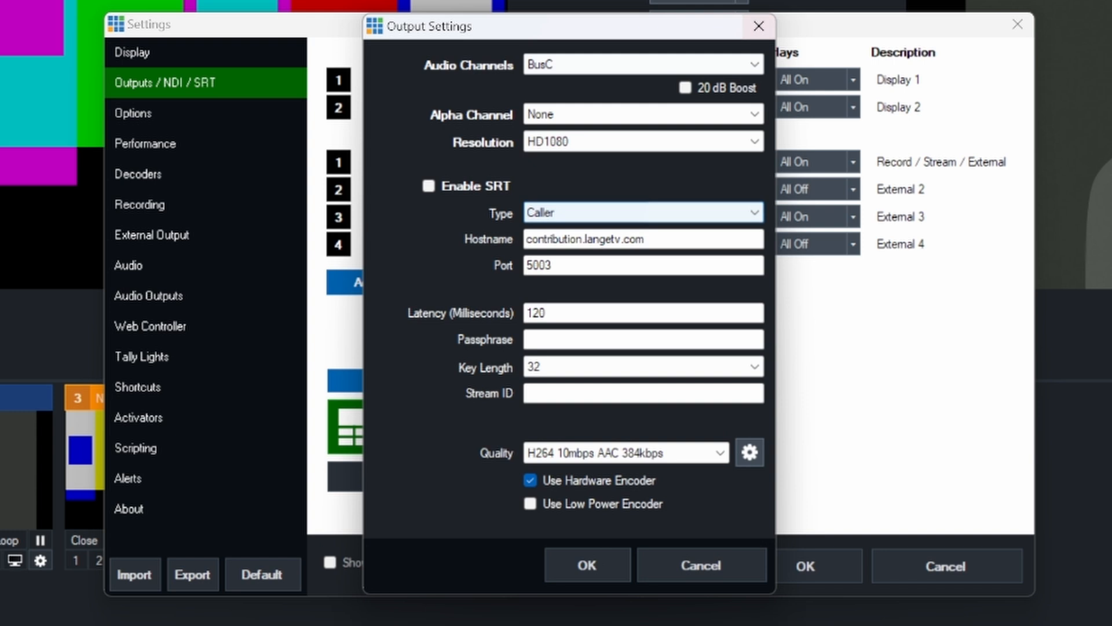
click(621, 69)
click(575, 111)
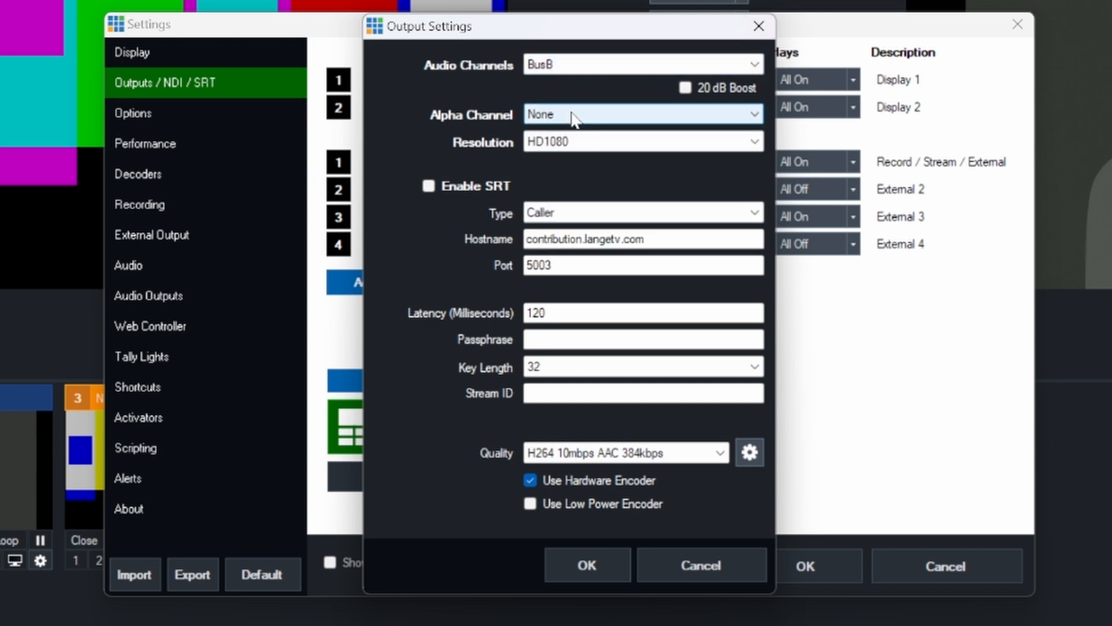
click(575, 142)
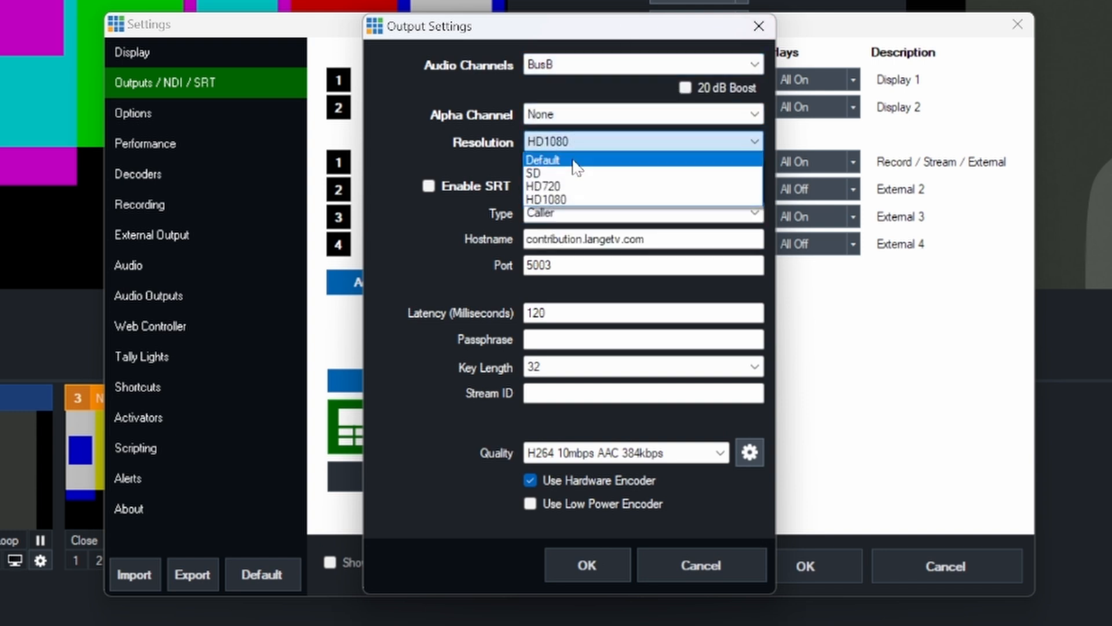
click(569, 159)
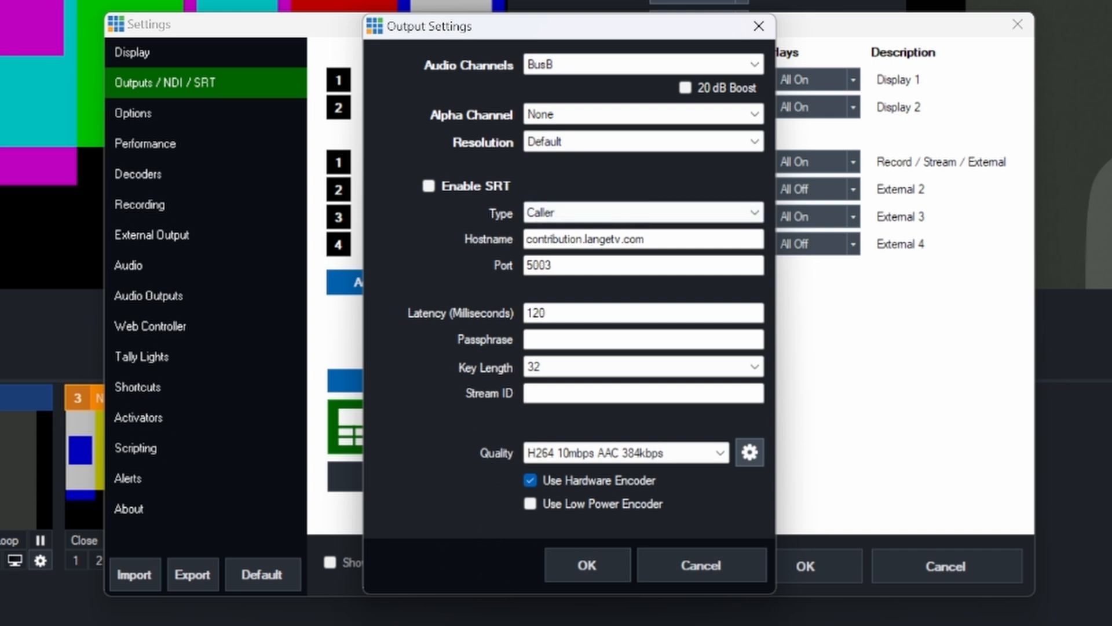
click(588, 564)
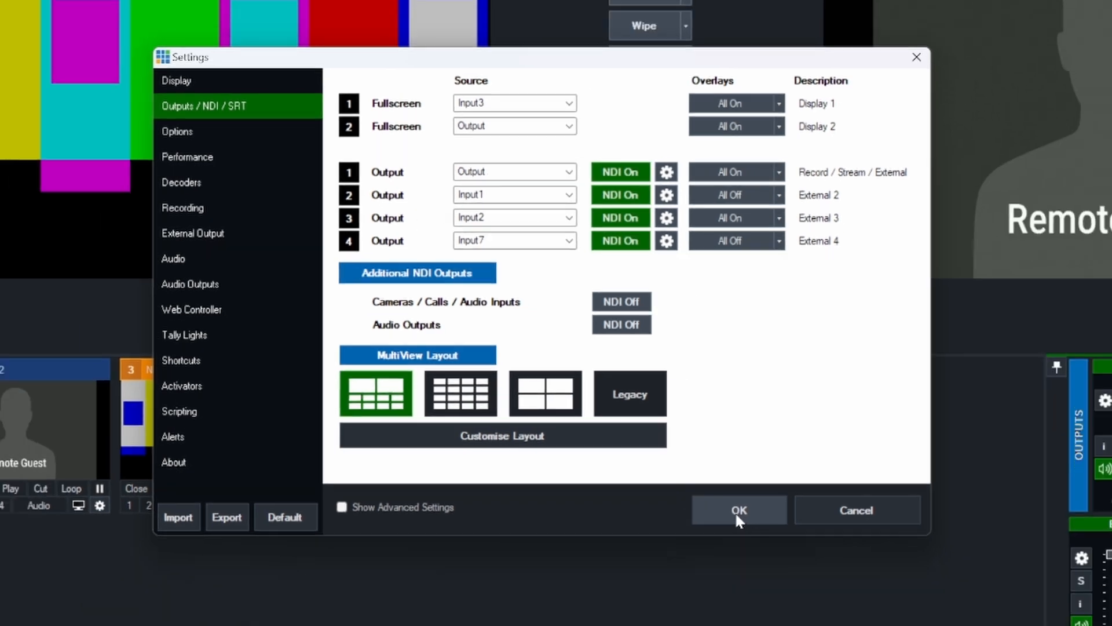
click(803, 568)
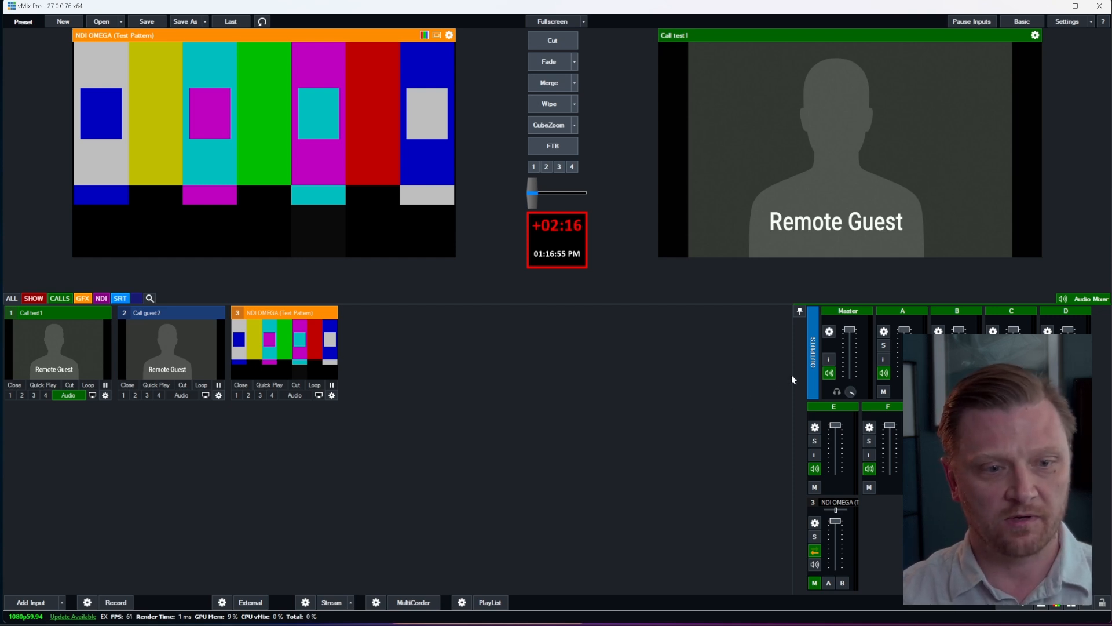
Step: Widen the audio mixer and send Call test1's audio to Bus A and Call guest2's audio to Bus B
drag(559, 381, 560, 381)
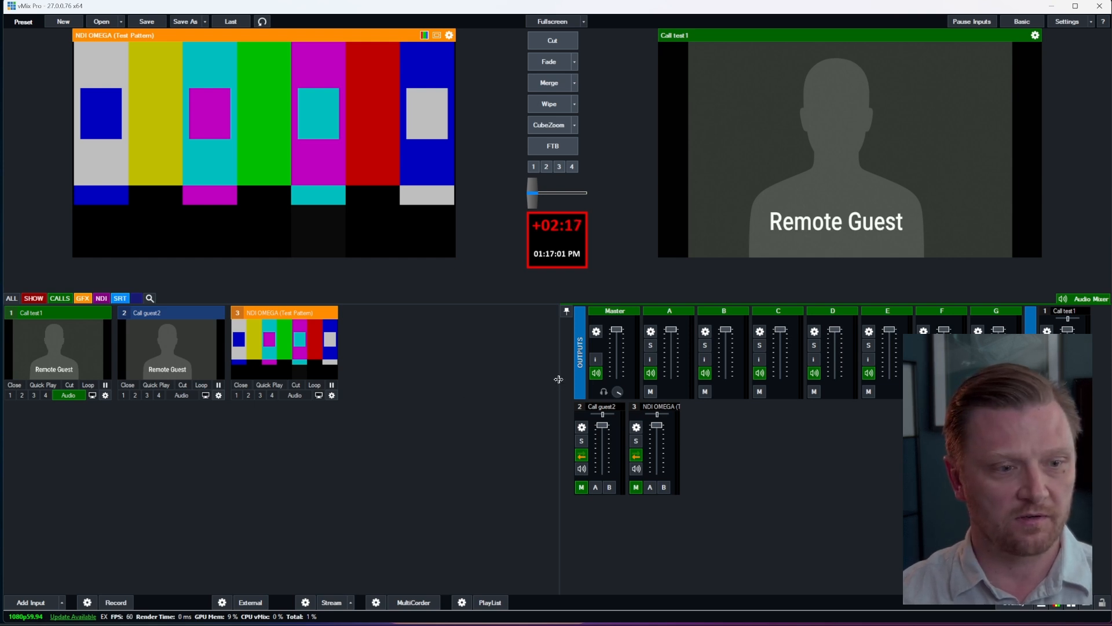
drag(560, 379, 694, 368)
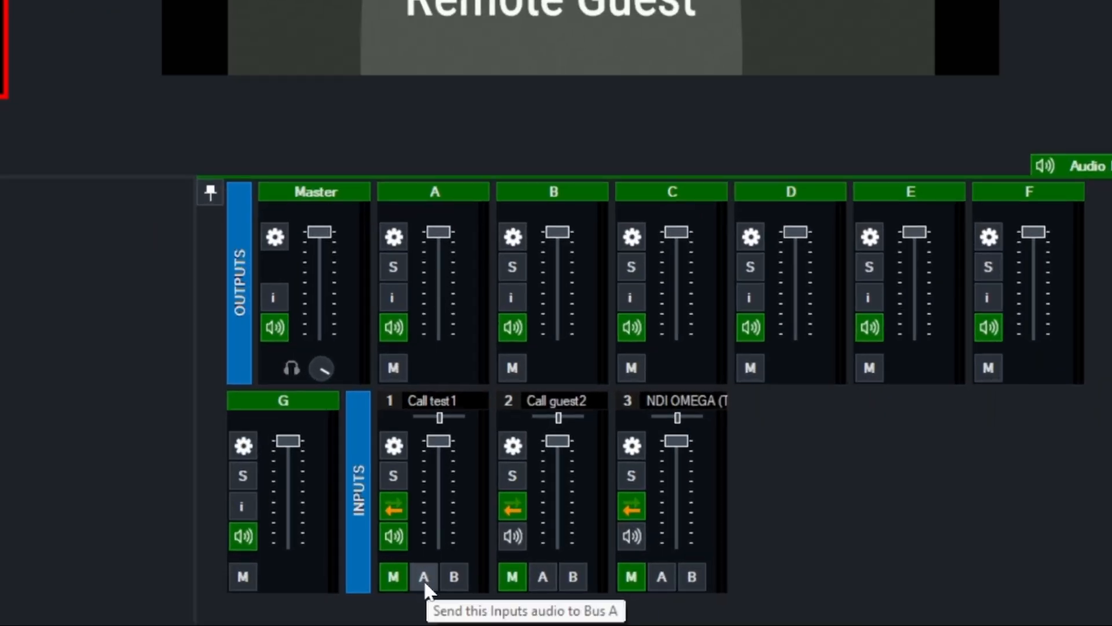
click(424, 577)
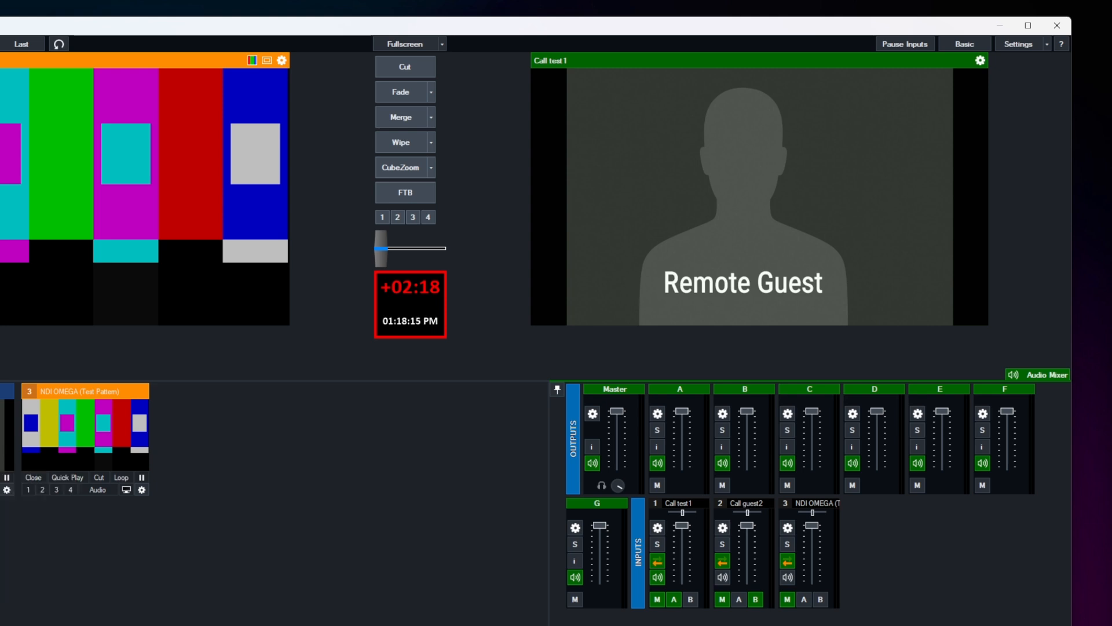
Step: Check the audio source options for the return feed of the Call guest2 input, leaving Master selected
right_click(2, 408)
mouse_move(59, 463)
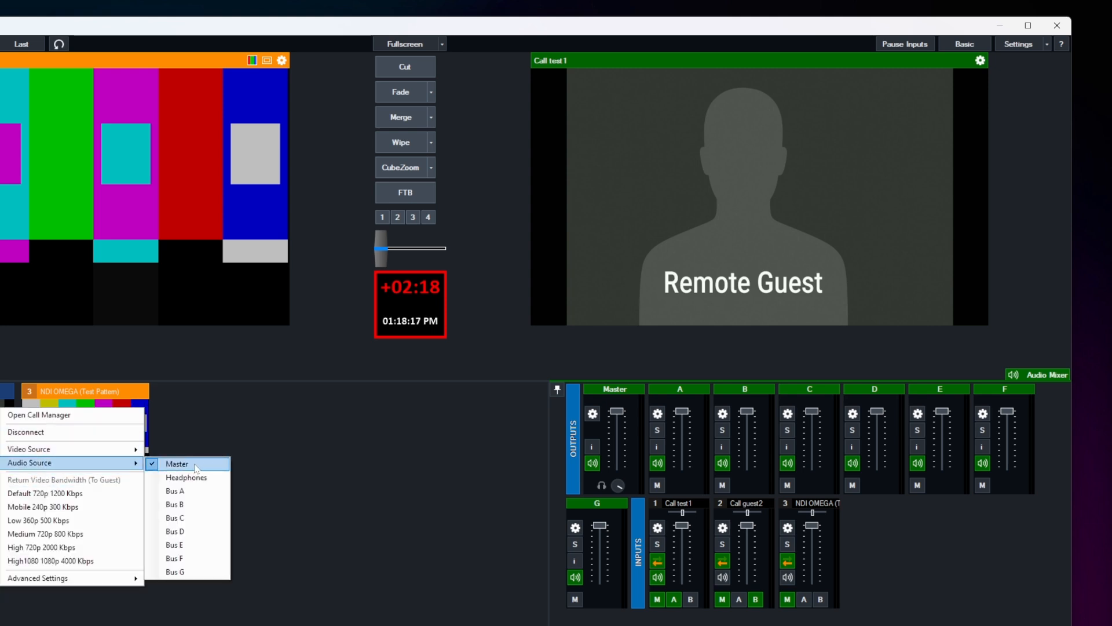
click(293, 461)
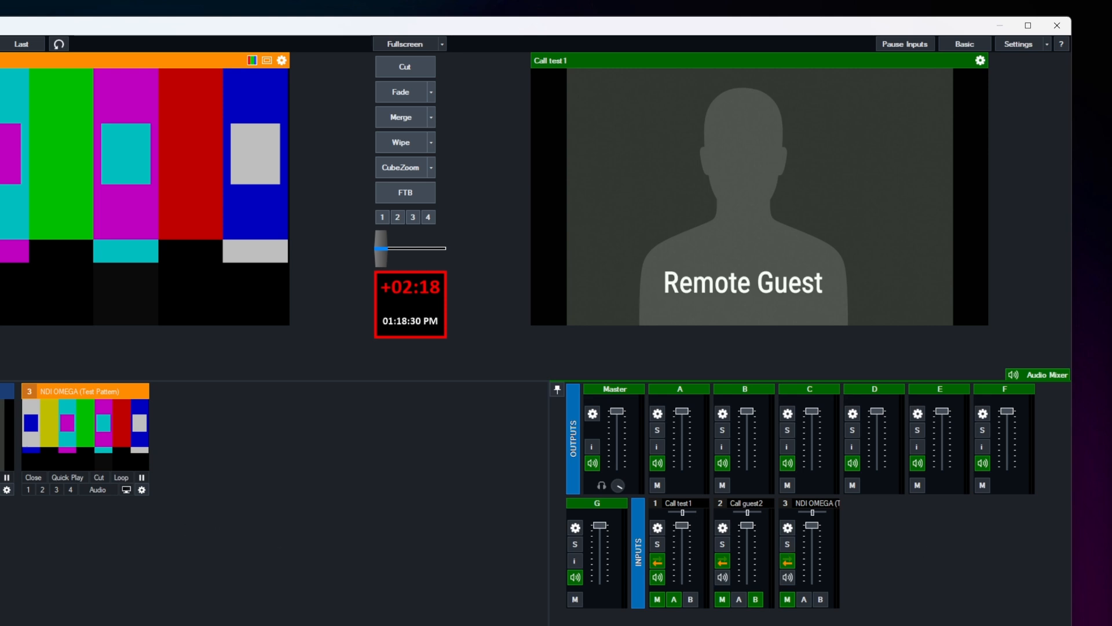
Step: Open the MultiCorder settings and exclude Output 4 from the recording, keeping Outputs 1, 2 and 3 included
click(249, 624)
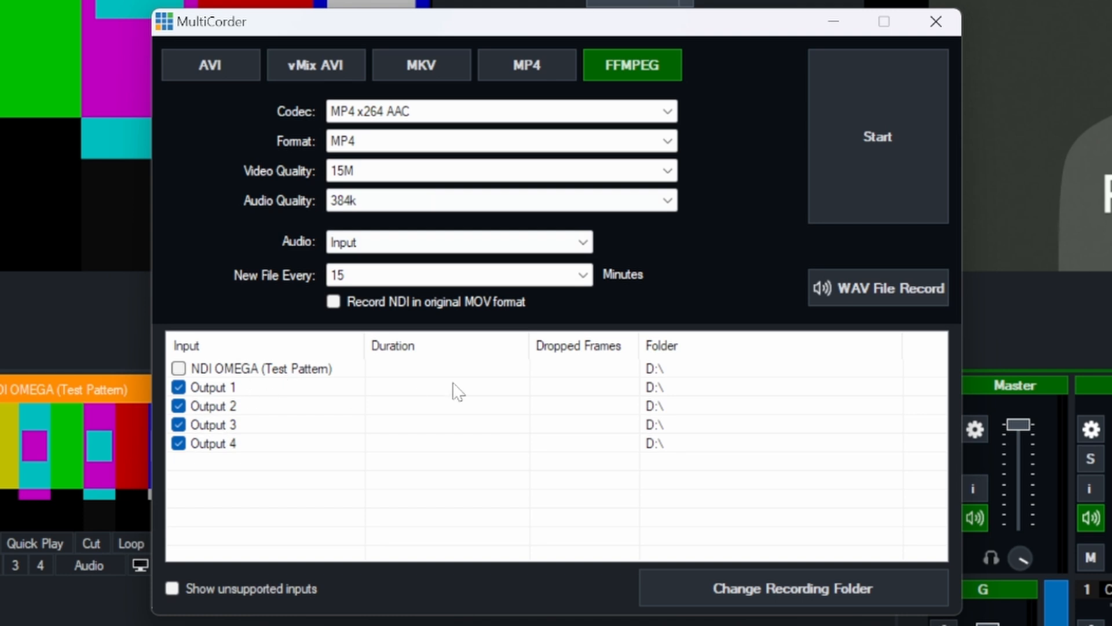
click(179, 444)
click(271, 388)
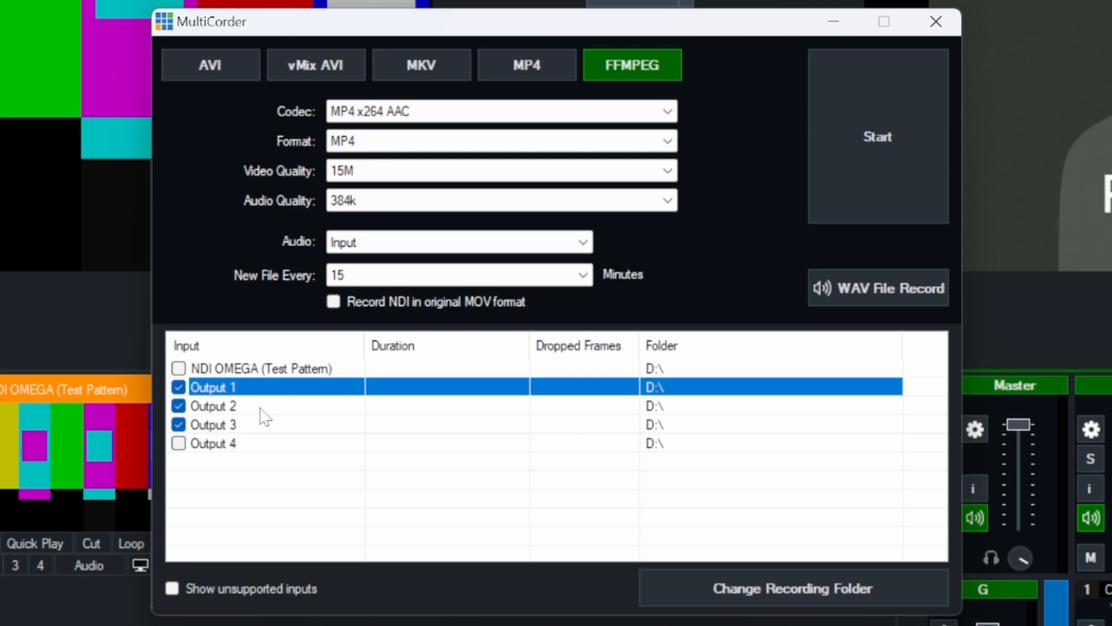
click(262, 408)
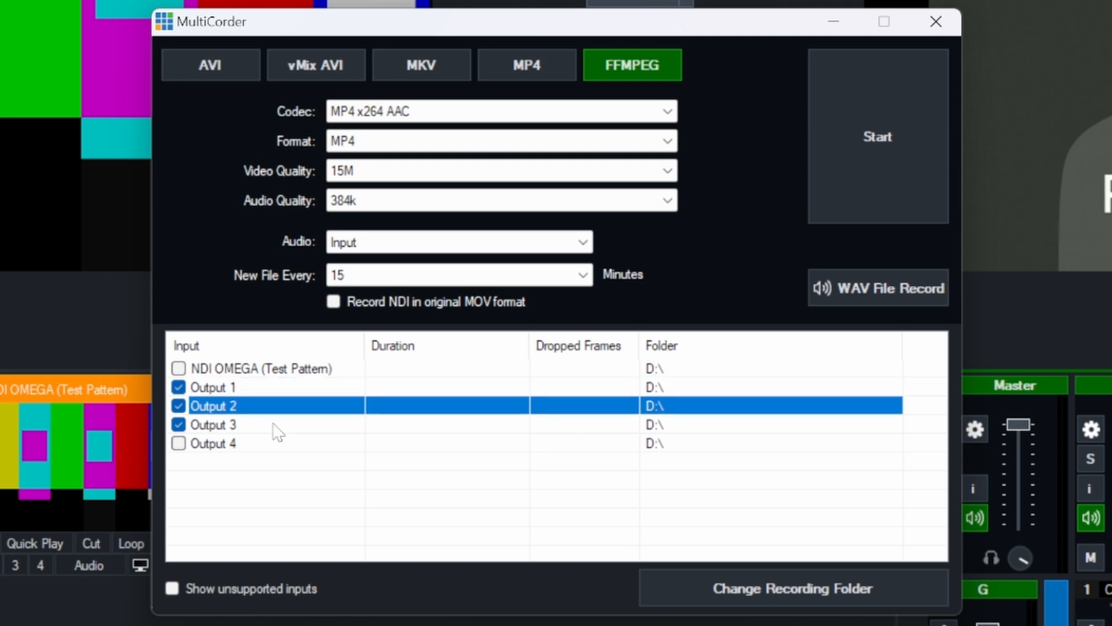
click(277, 429)
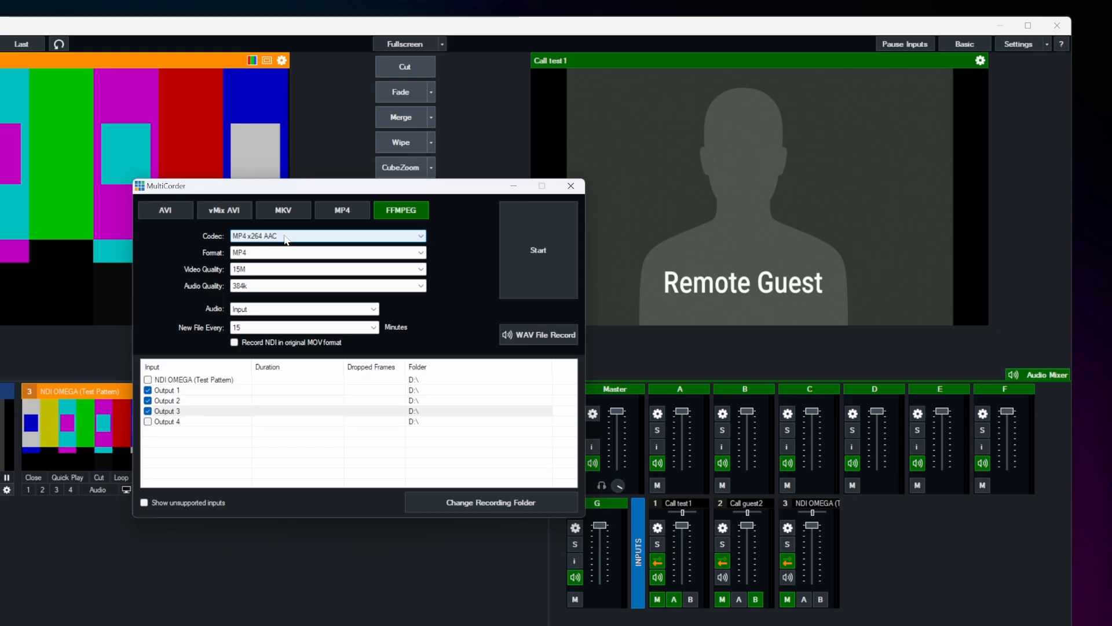
Step: Set the MultiCorder recording to the MP4 x264 AAC codec with 15M video quality and Input as its audio
click(285, 237)
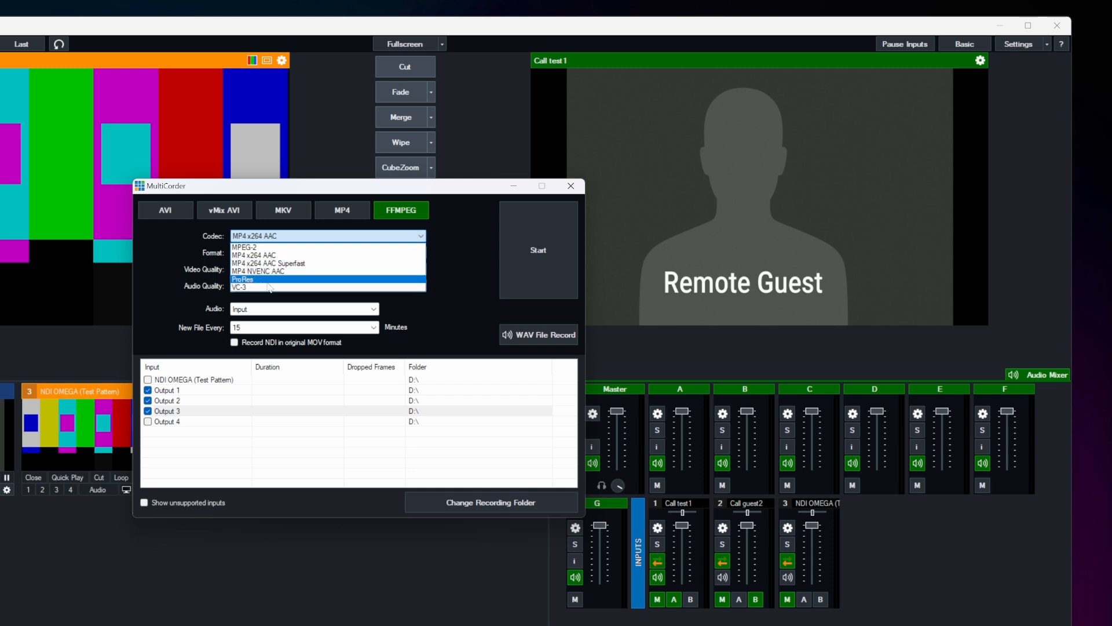
click(296, 259)
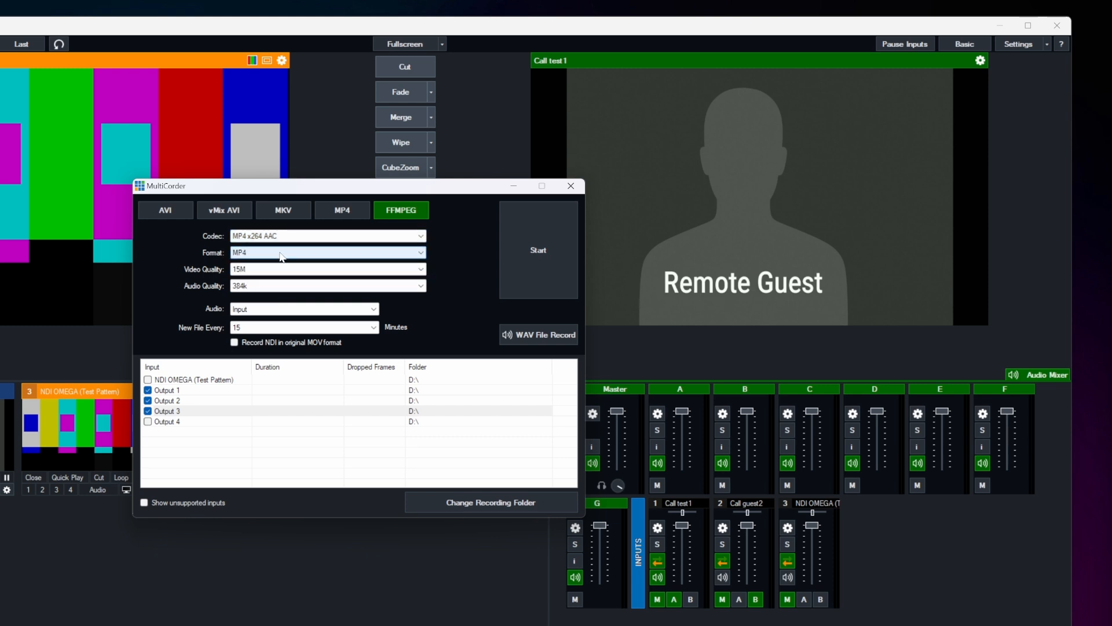
click(249, 269)
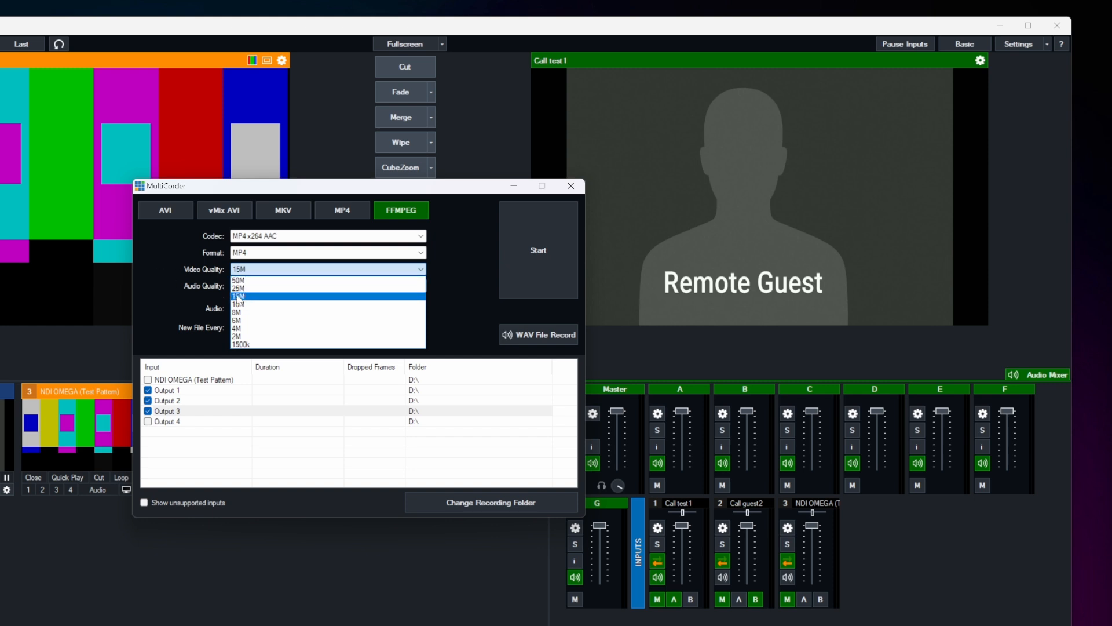
click(185, 268)
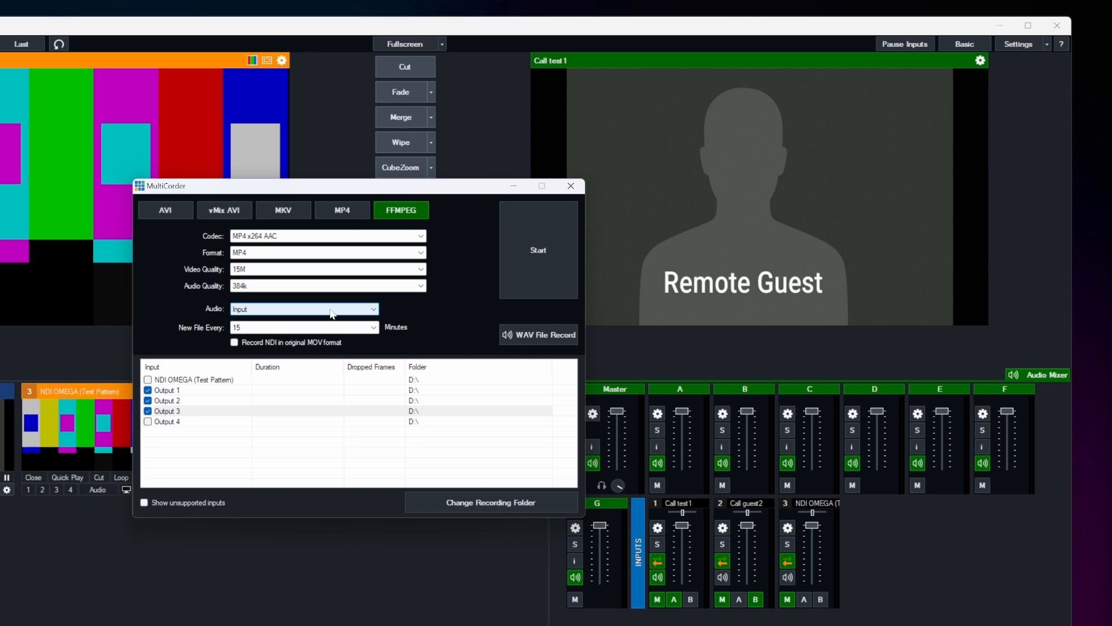
click(264, 313)
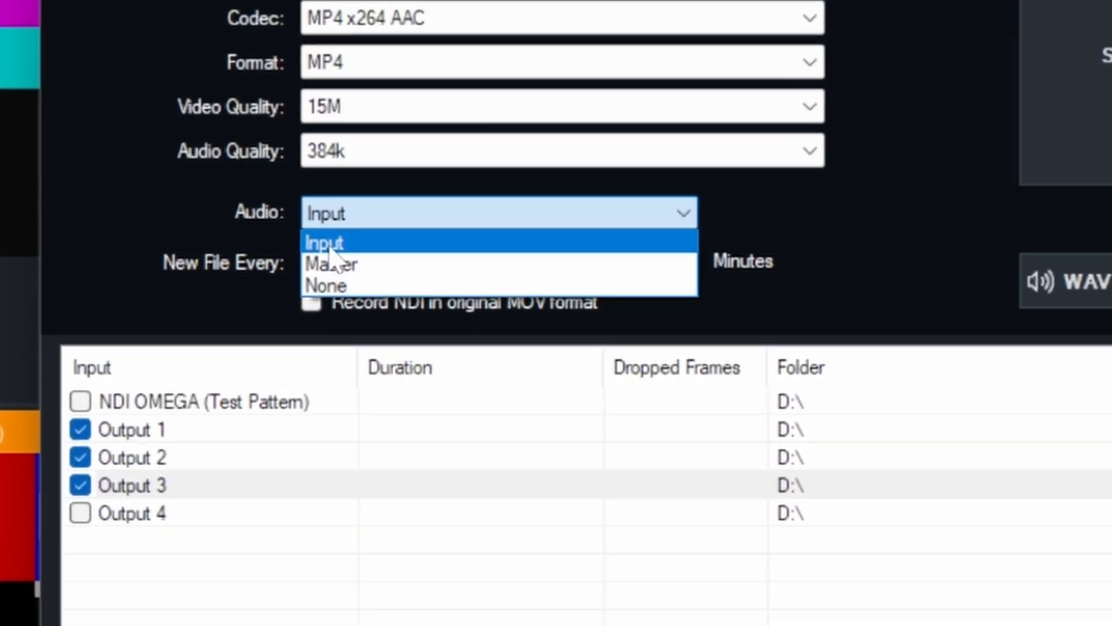
click(331, 246)
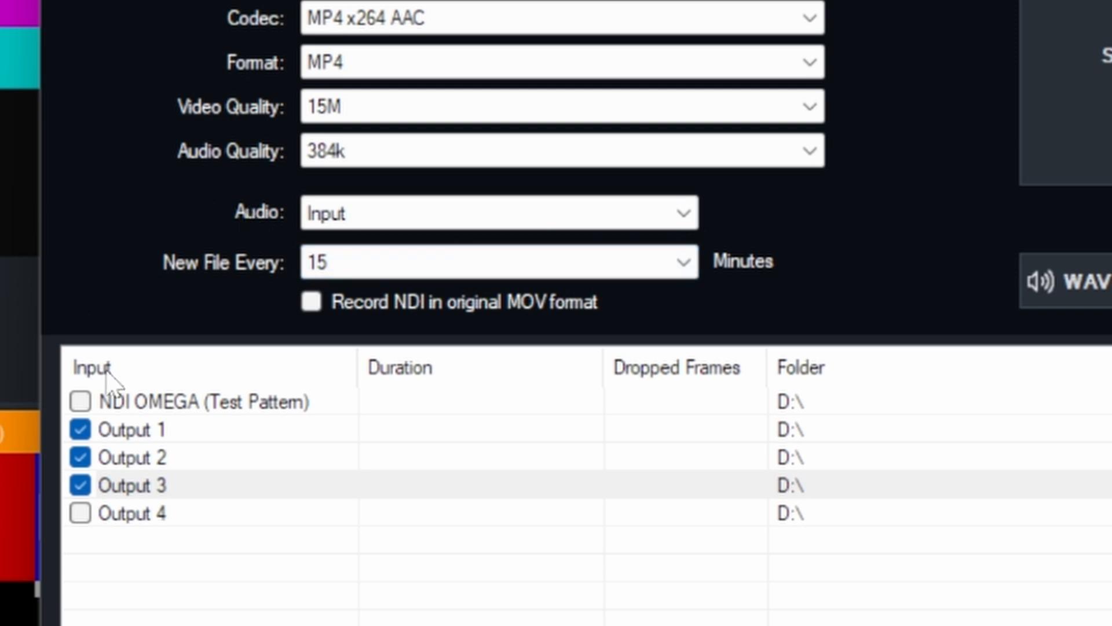
Step: Review the Output 1, Output 2 and Output 3 entries in the MultiCorder's recording list
click(215, 435)
click(211, 460)
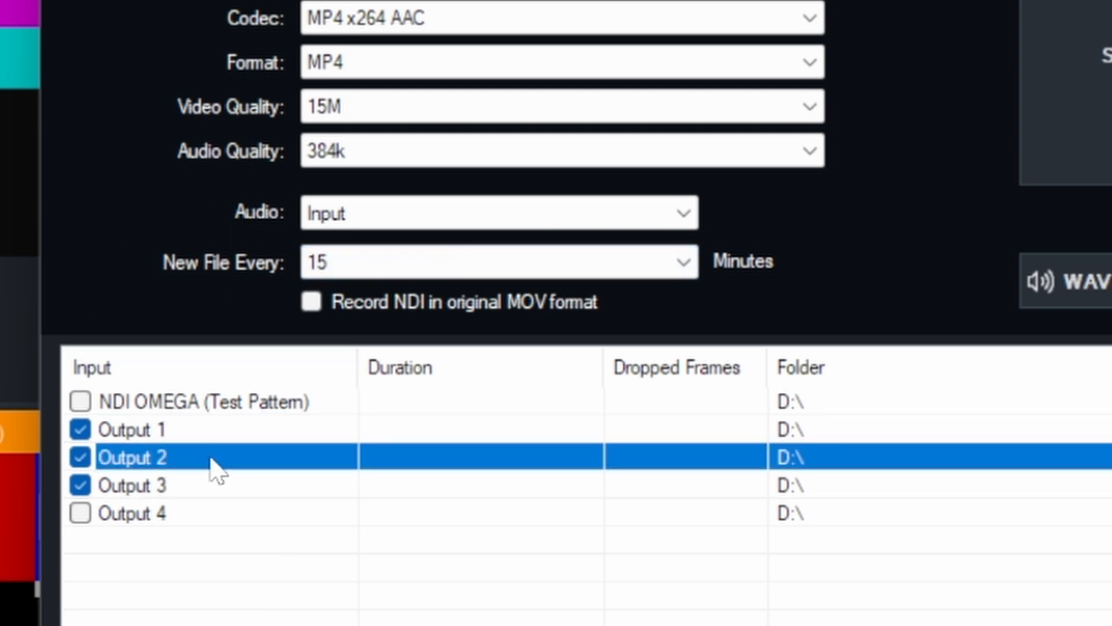
click(210, 489)
click(214, 439)
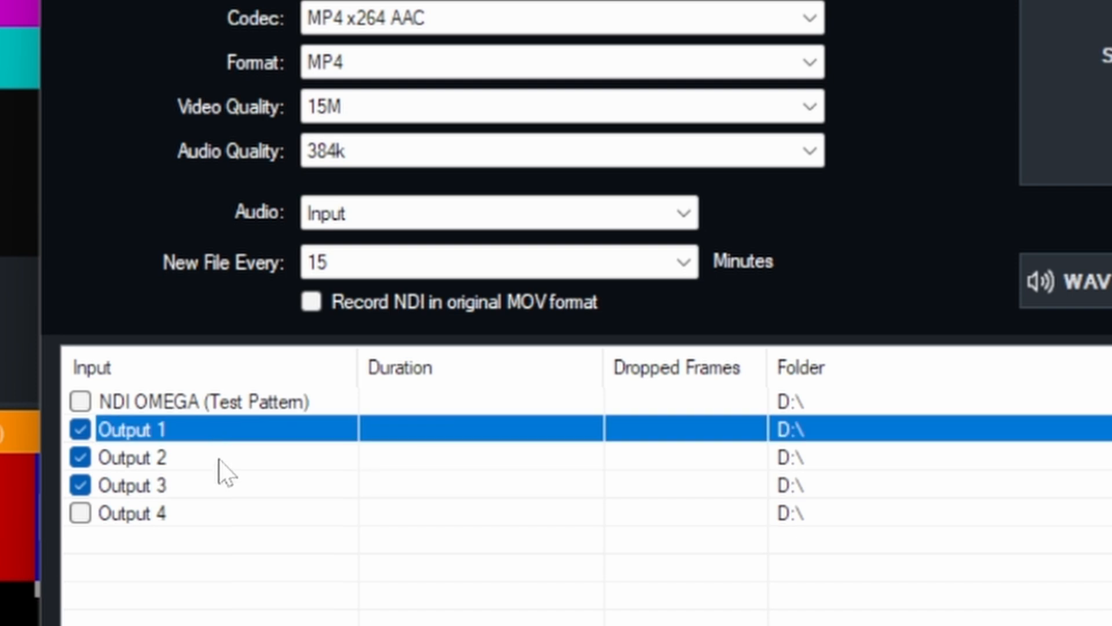
click(220, 462)
click(217, 491)
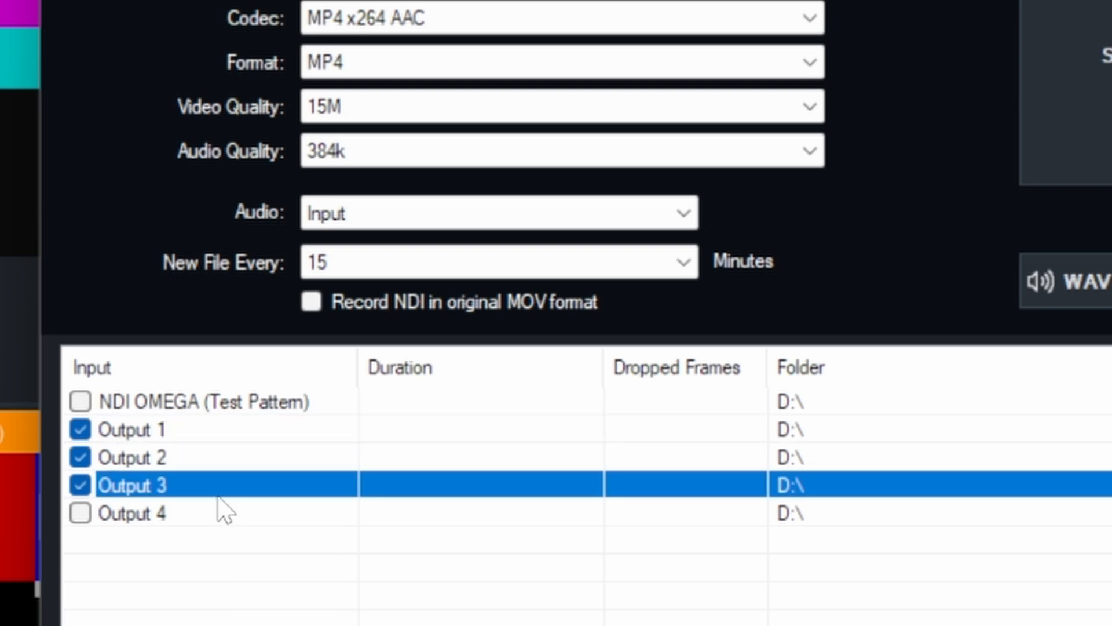
click(211, 431)
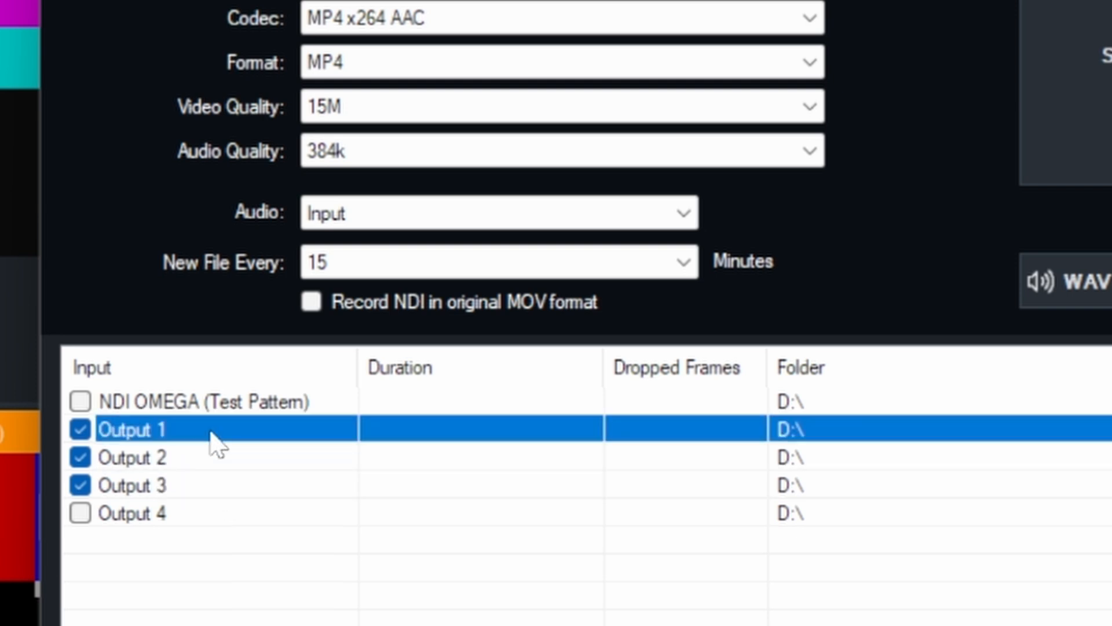
click(207, 465)
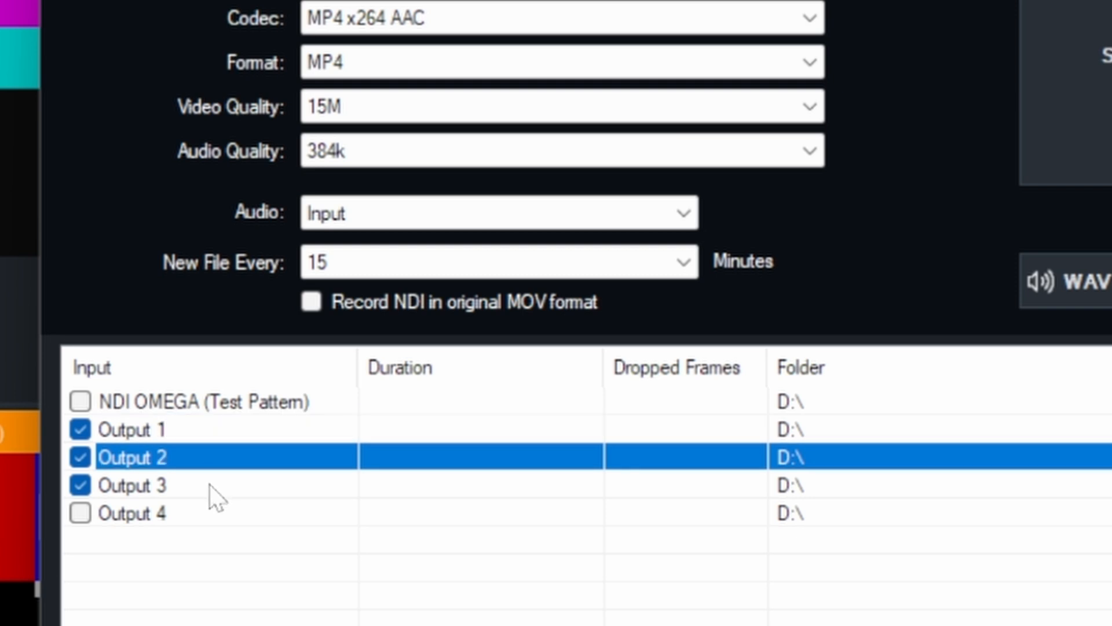
click(210, 485)
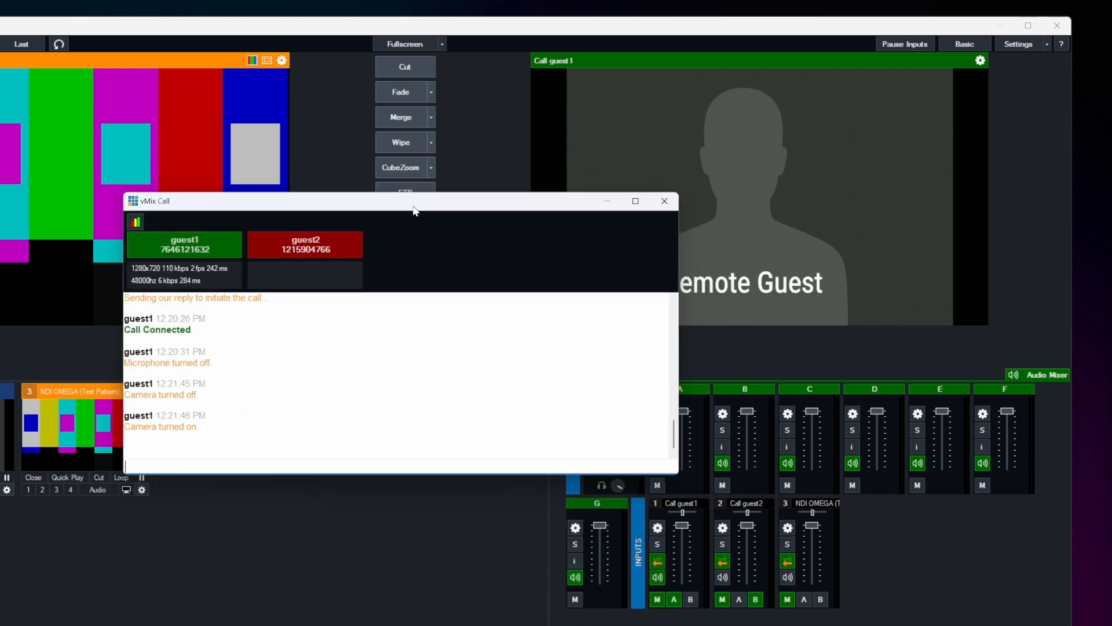
Step: Reposition the vMix Call window to view the guest1 and guest2 call status
drag(415, 211, 470, 265)
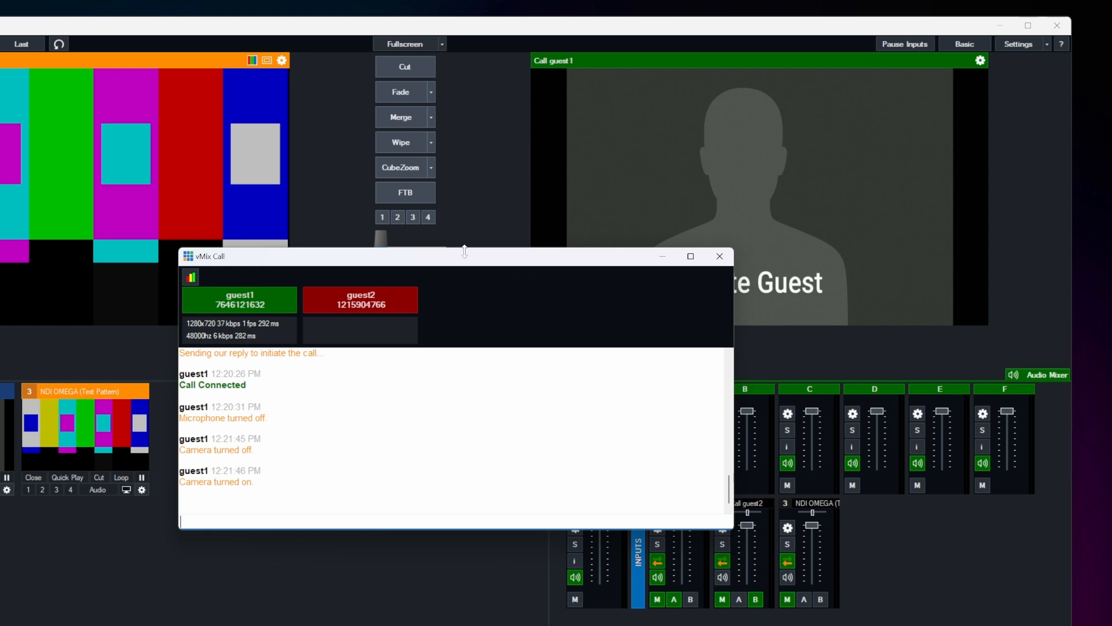
drag(472, 259, 485, 260)
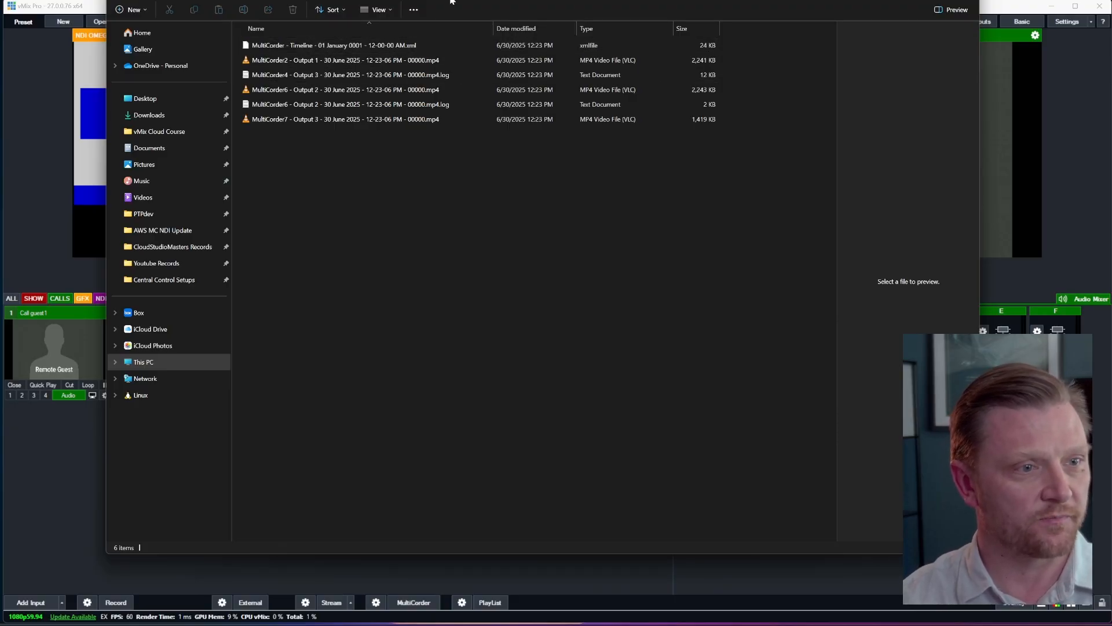
Step: In File Explorer, inspect the recorded MultiCorder MP4 files for Outputs 1, 2 and 3 and their log files
click(355, 60)
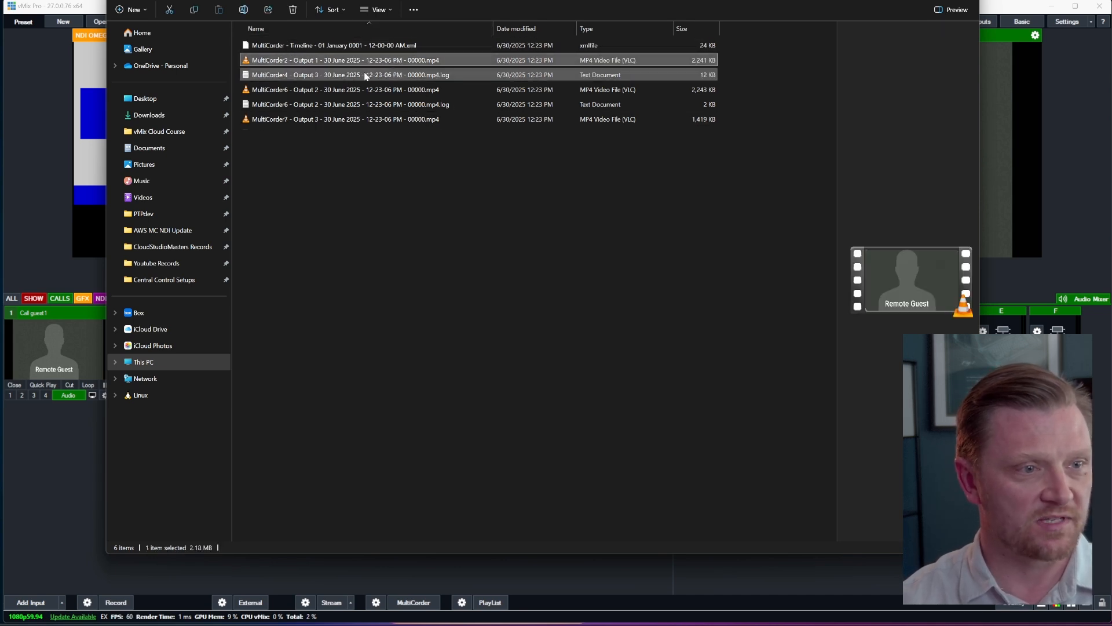
click(298, 91)
click(286, 107)
click(286, 119)
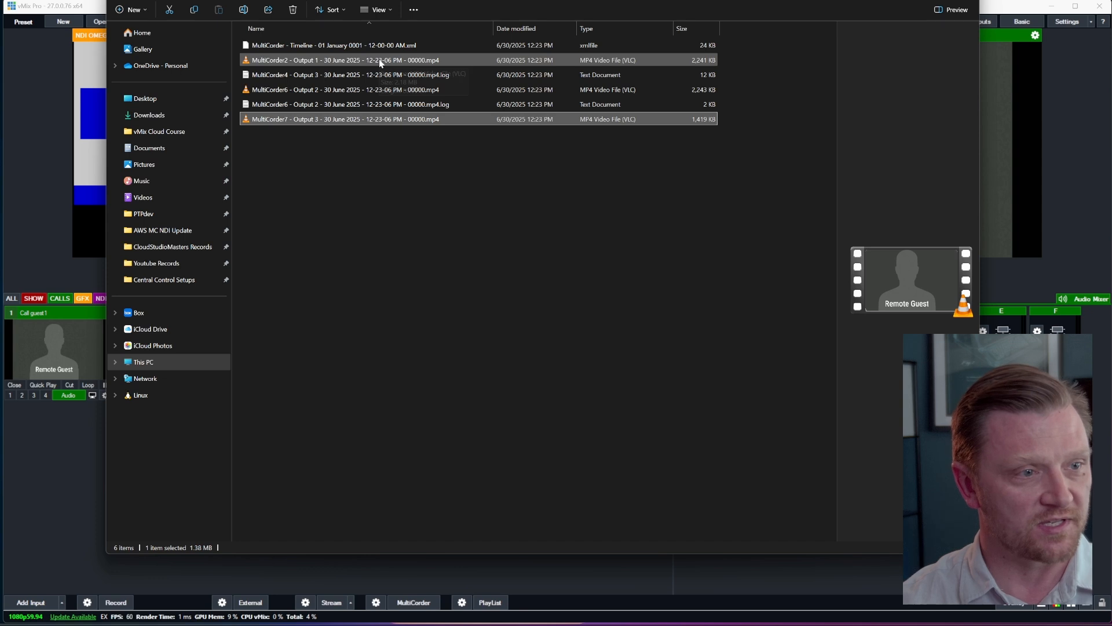
click(501, 76)
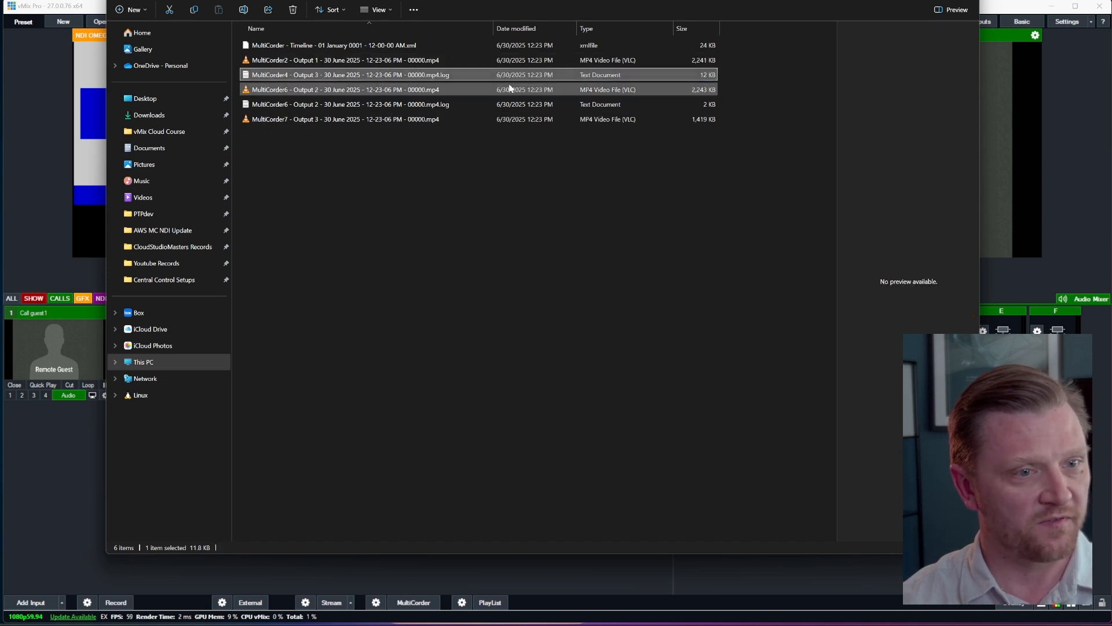
click(499, 107)
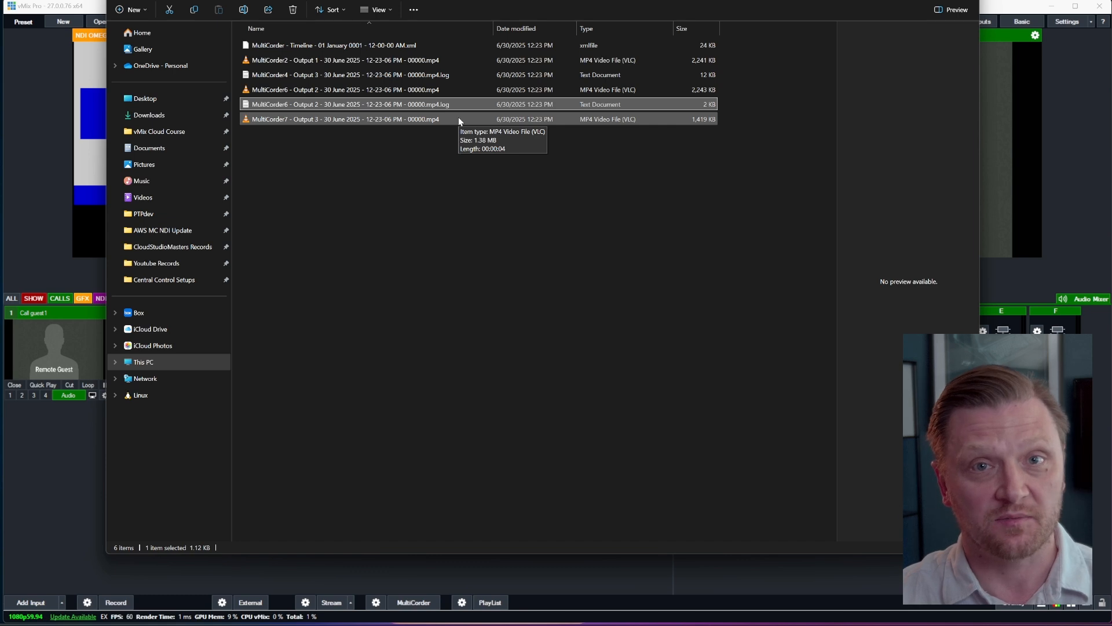
Step: Preview the MultiCorder Timeline XML file in a widened preview area and examine its clip entries
click(415, 47)
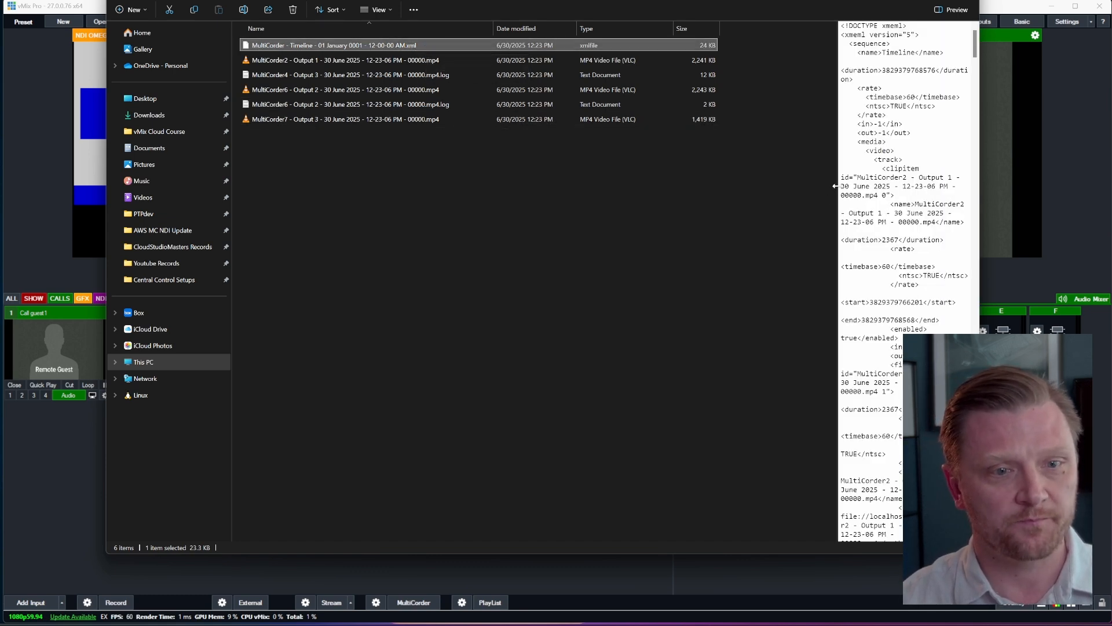
drag(835, 177, 558, 197)
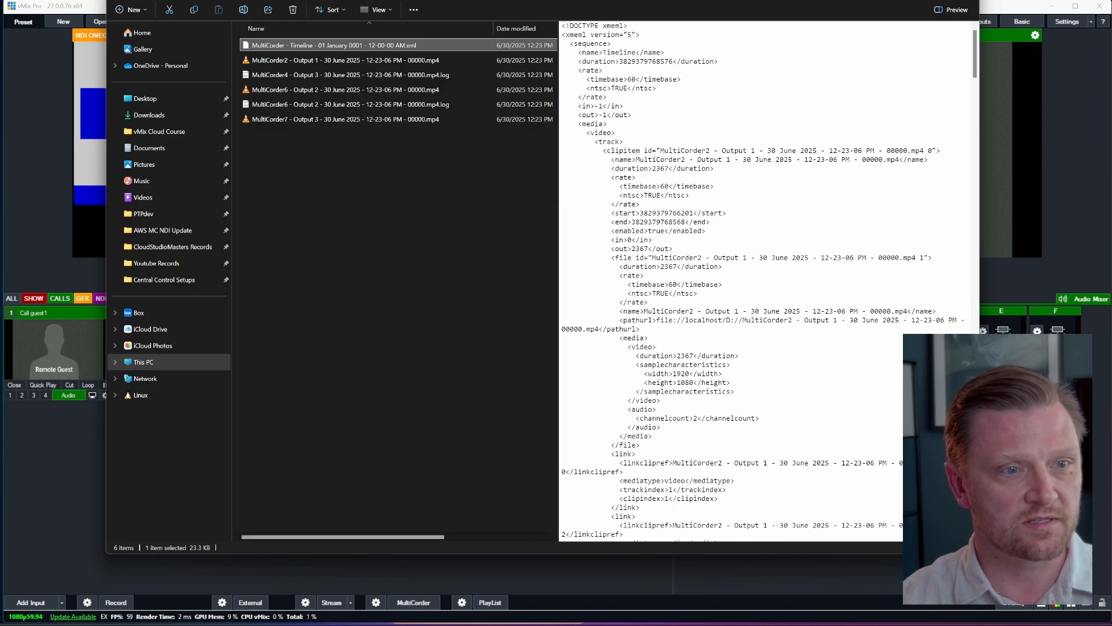
scroll(975, 117, down, 10)
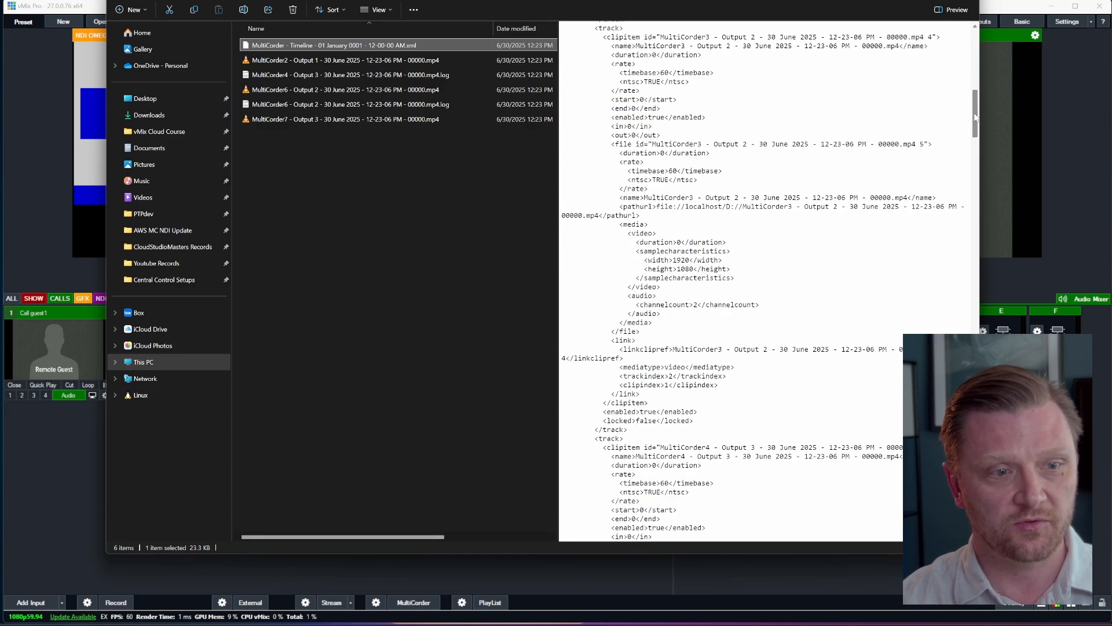
drag(976, 117, 999, 46)
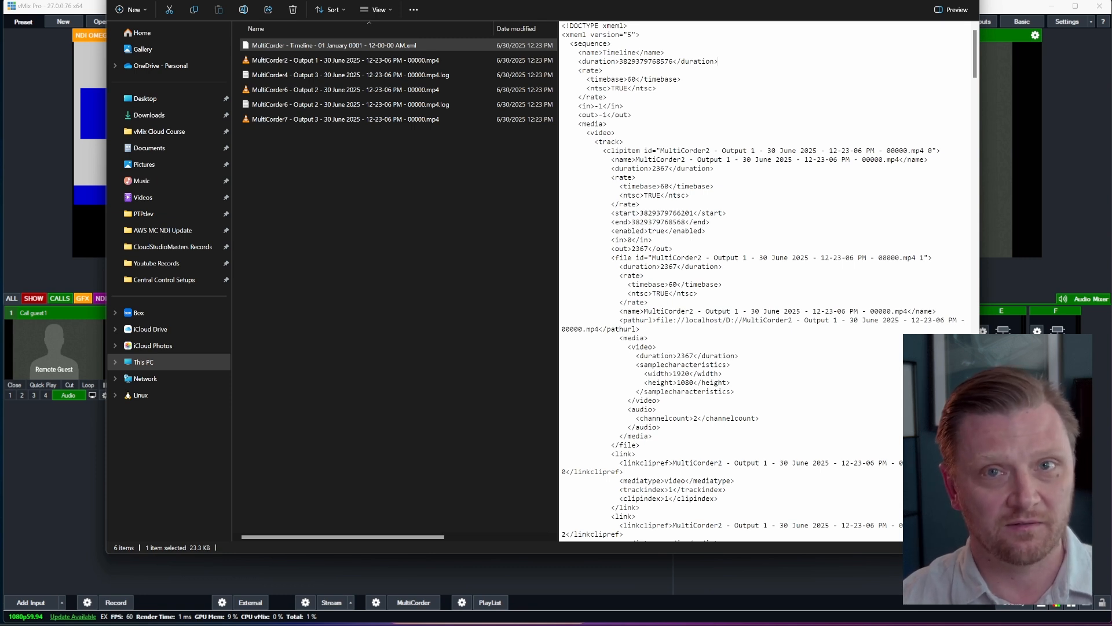
drag(495, 29, 488, 34)
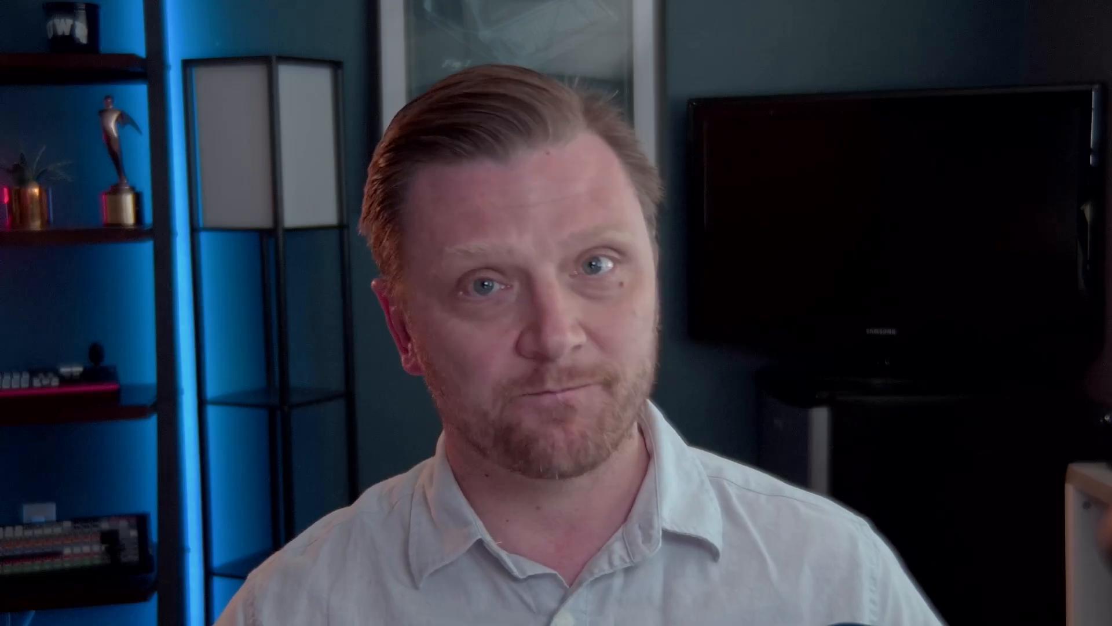